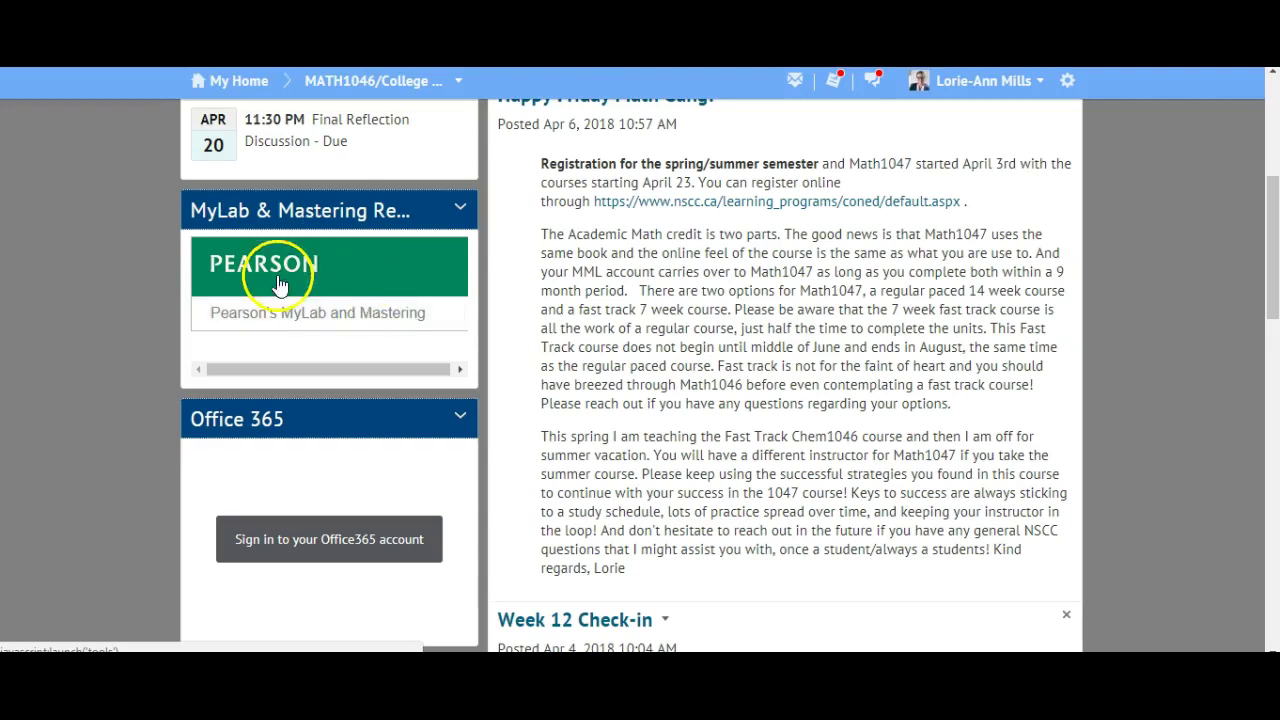
Open Pearson's MyLab and Mastering from the course home page and go to its Grade Sync settings
left_click(320, 318)
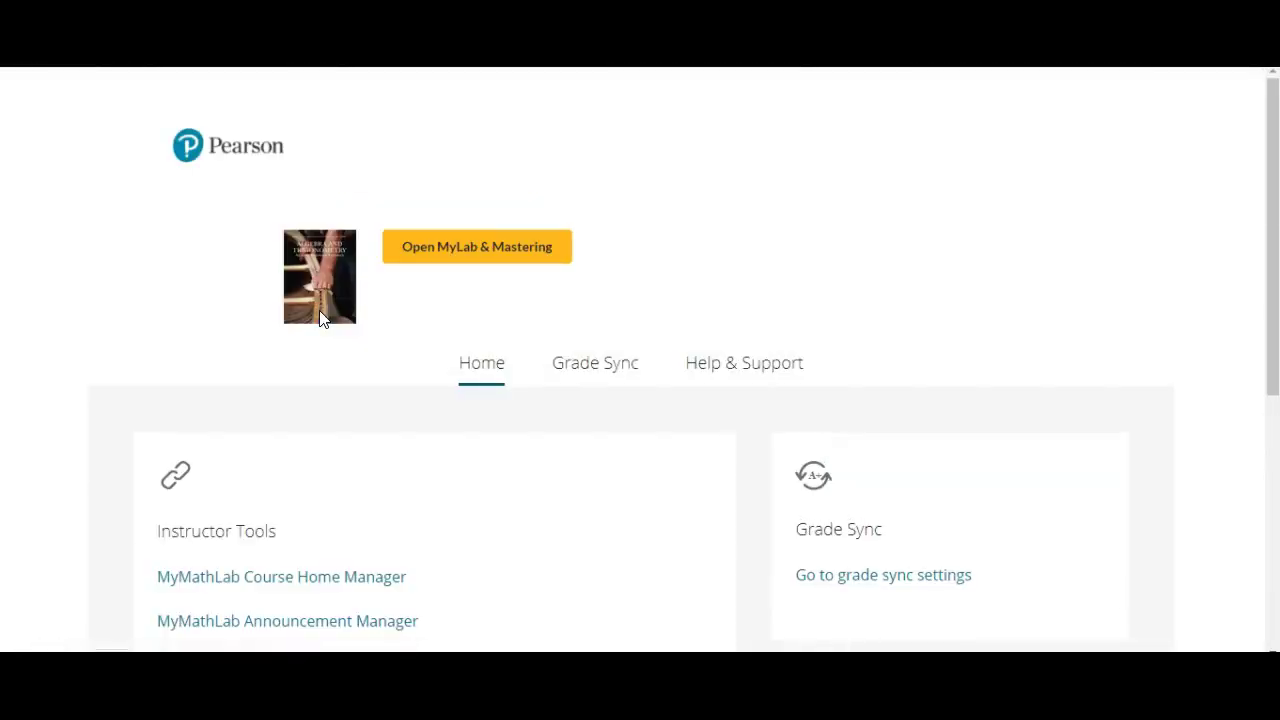
left_click(592, 372)
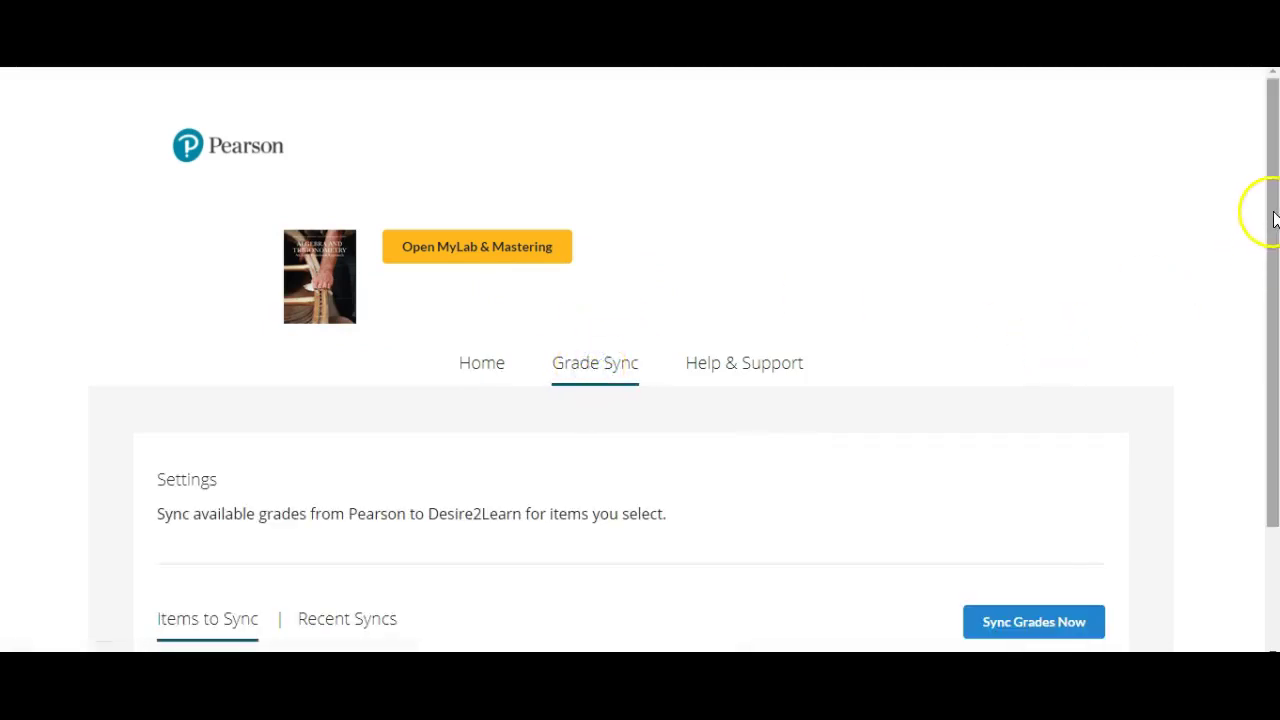
Select U4 Homework Parts A through G, U4: Pretest and U4: Test - Proctored, and sync their grades to Desire2Learn
left_click_drag(1272, 139, 1272, 514)
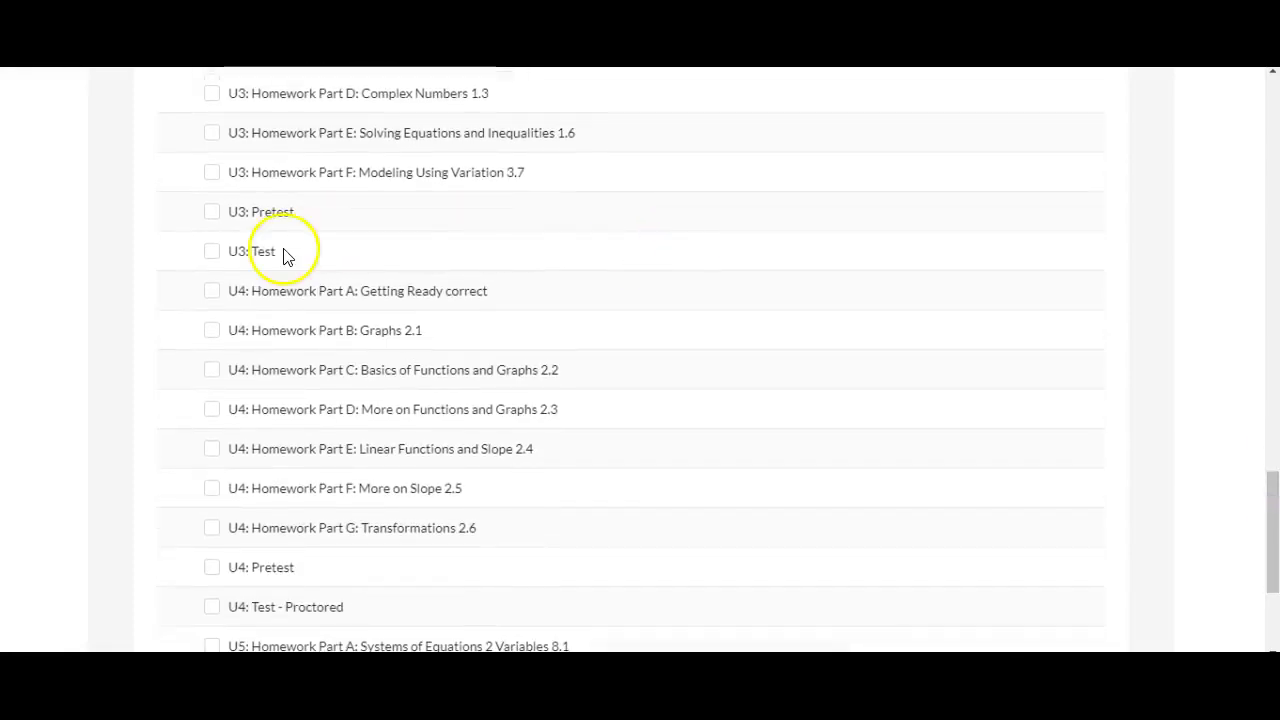
left_click(211, 291)
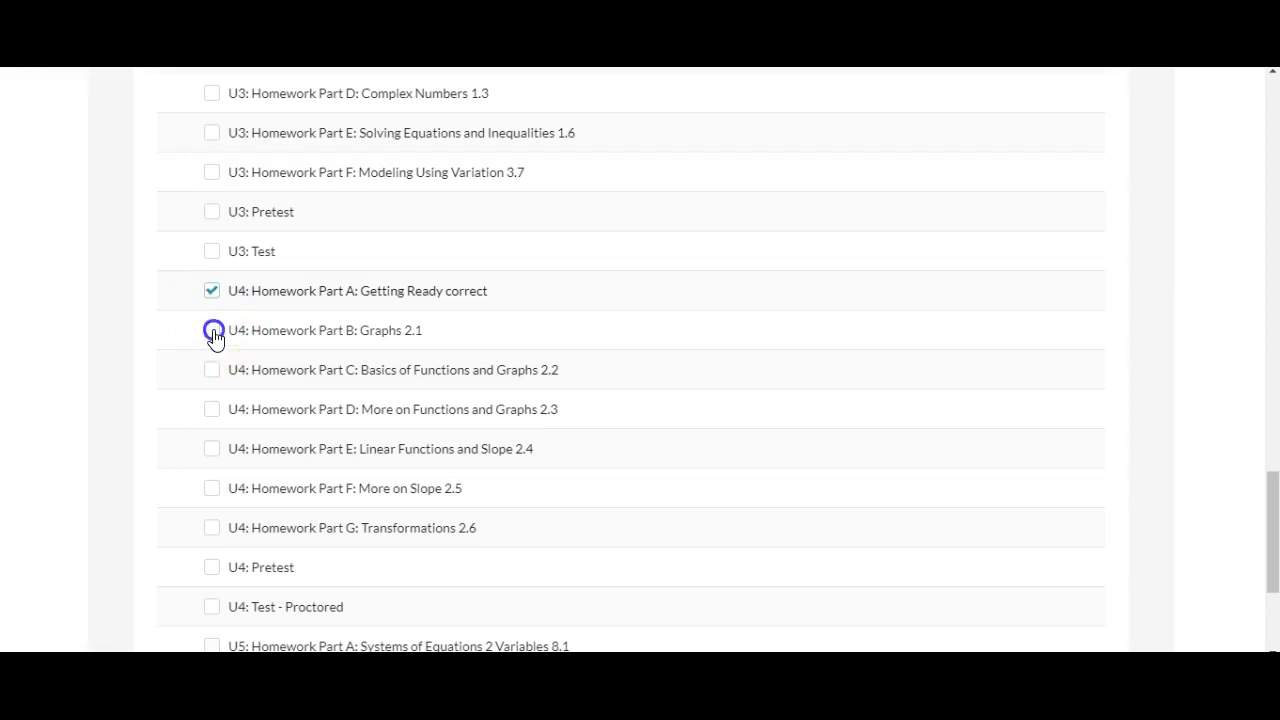
left_click(211, 370)
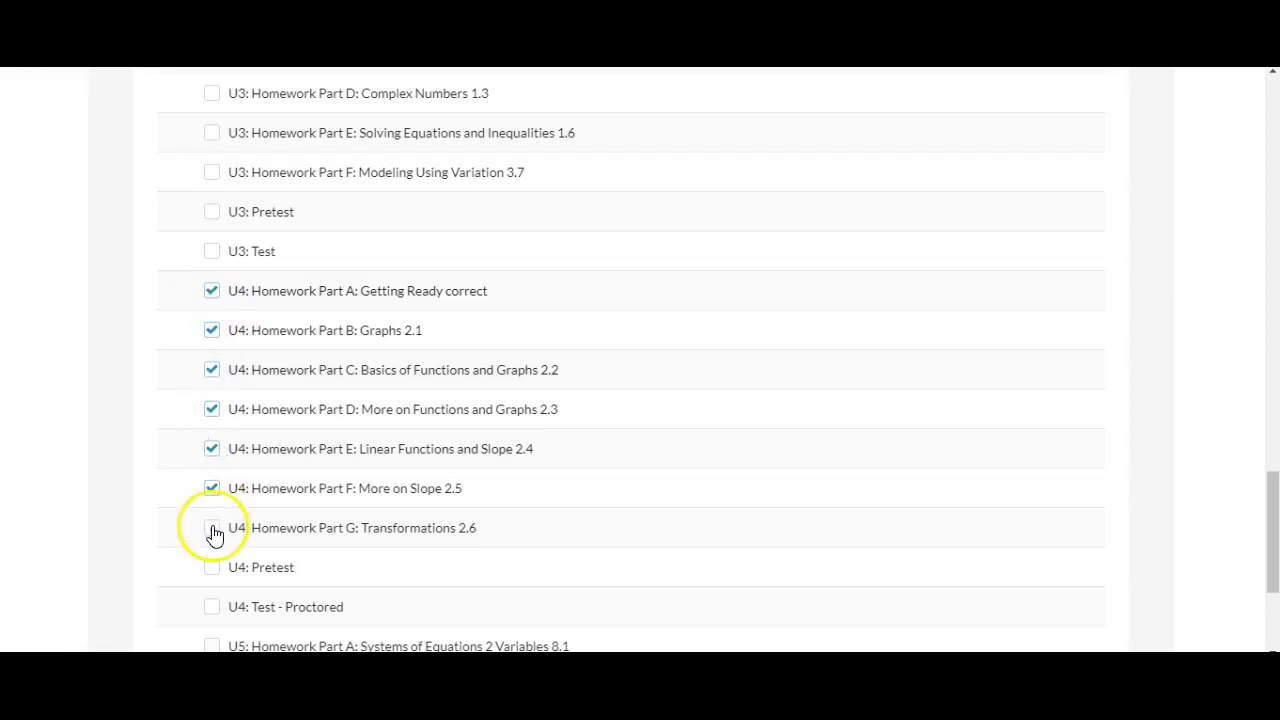
left_click(211, 606)
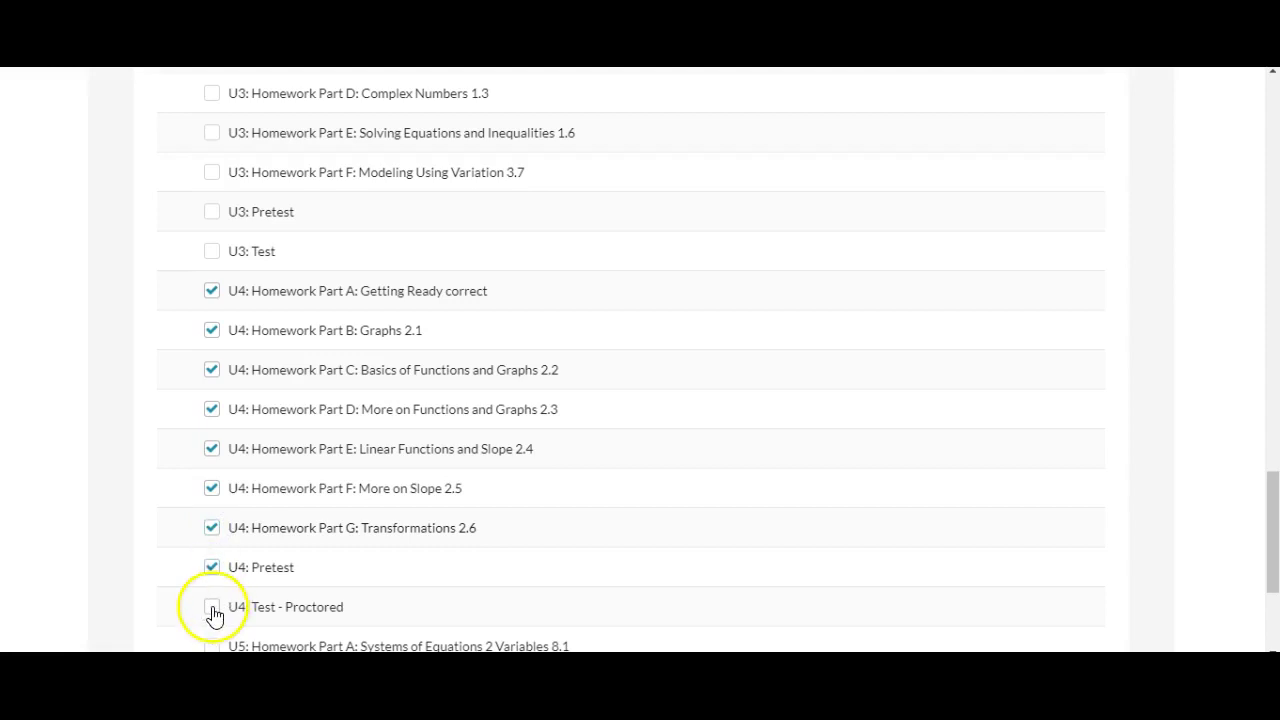
left_click_drag(1277, 533, 1276, 546)
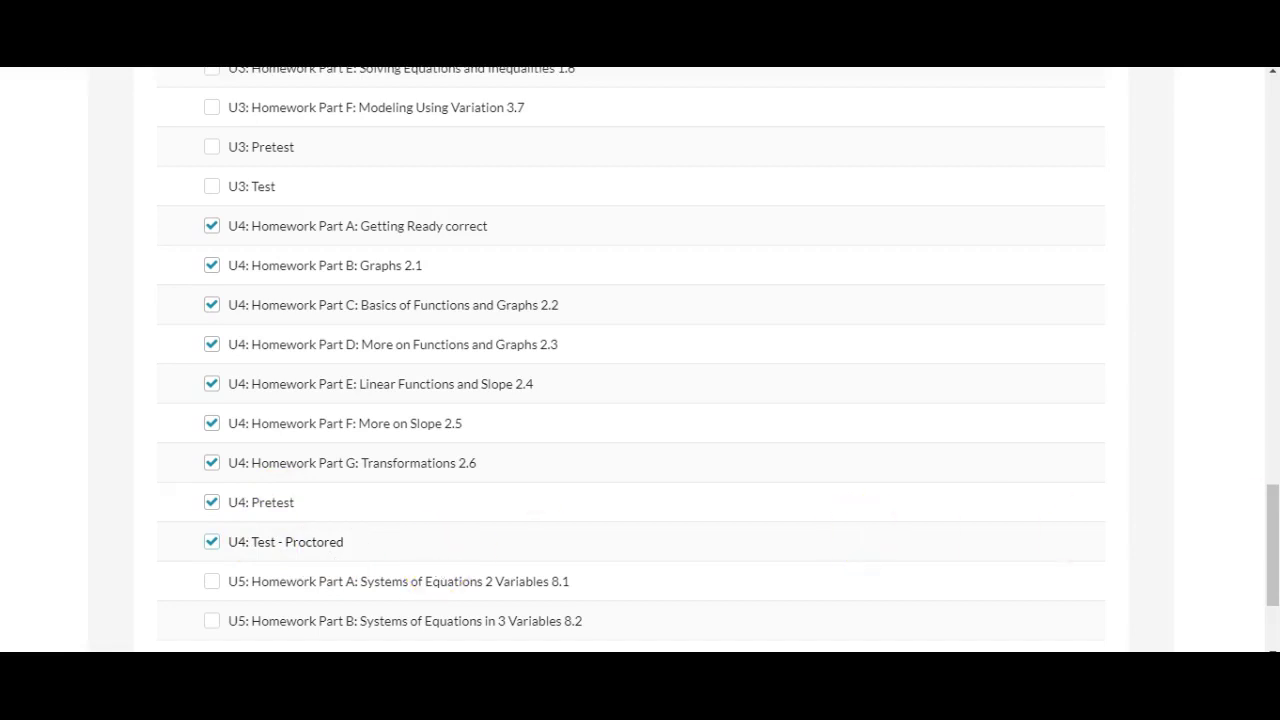
left_click_drag(1263, 520, 1271, 134)
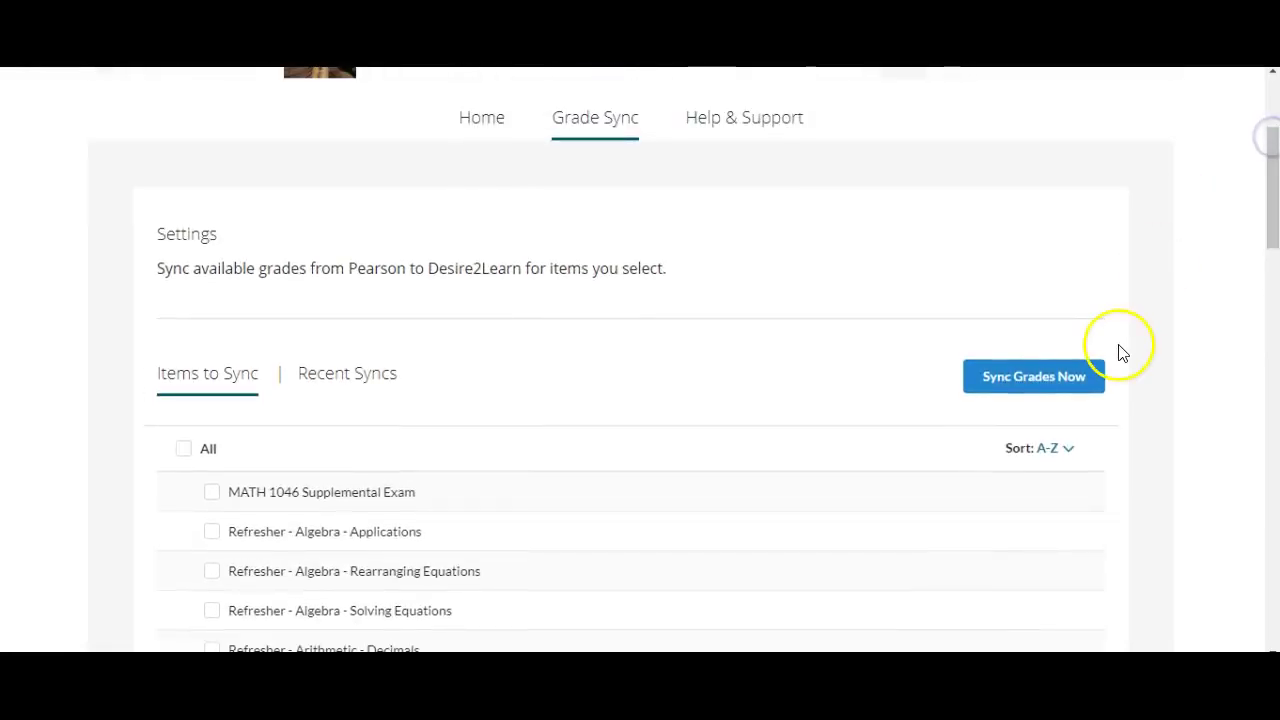
left_click(1012, 378)
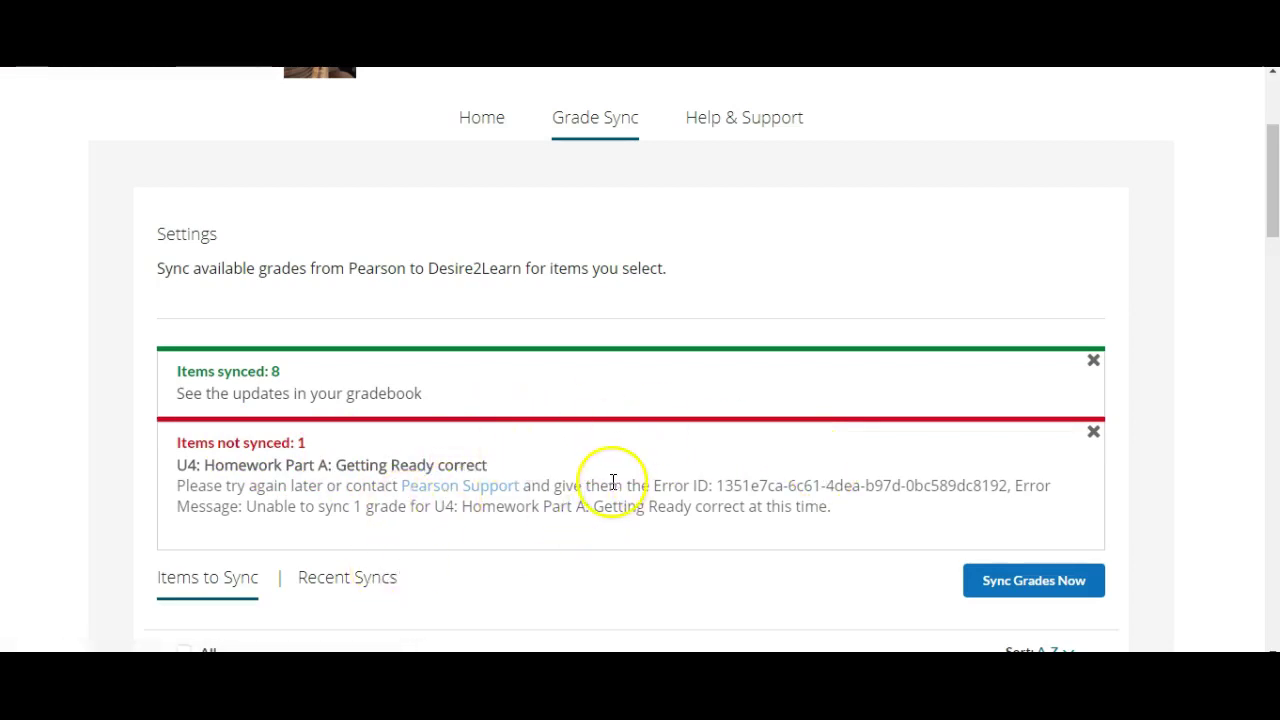
Deselect every U4 item except U4: Homework Part A: Getting Ready correct and sync the grades again
left_click_drag(1274, 193, 1273, 535)
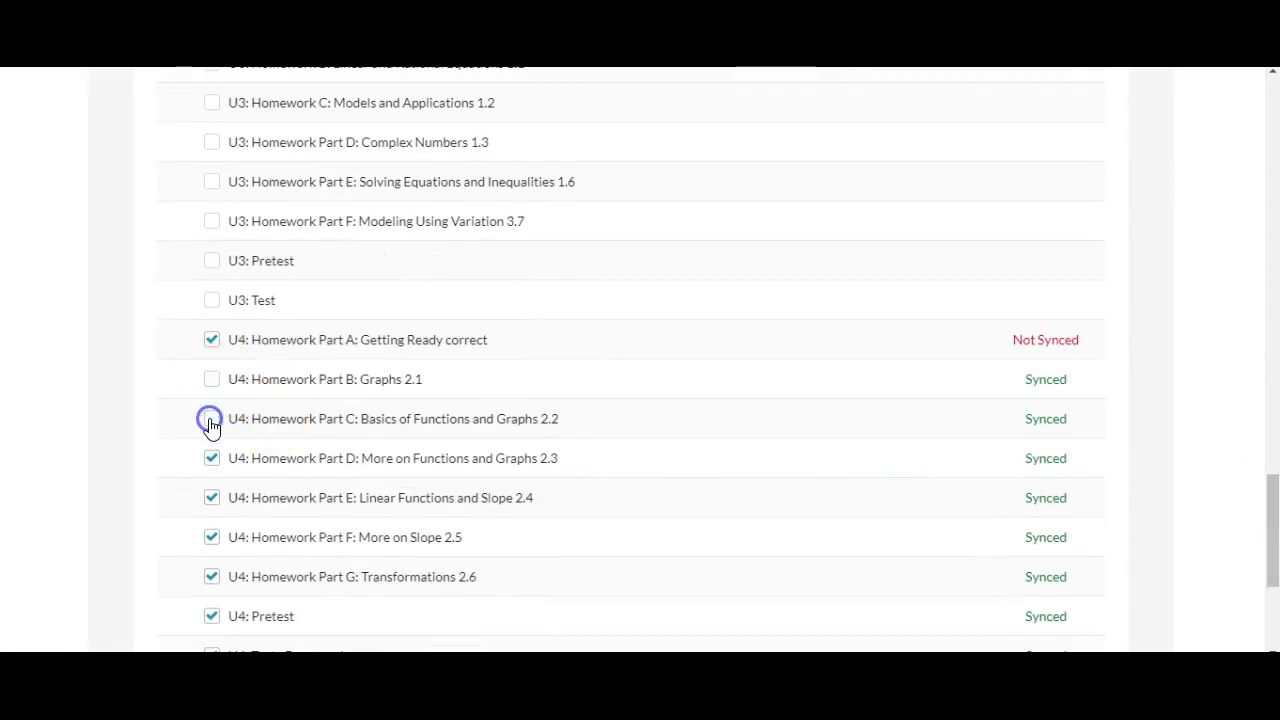
left_click(211, 498)
left_click(211, 617)
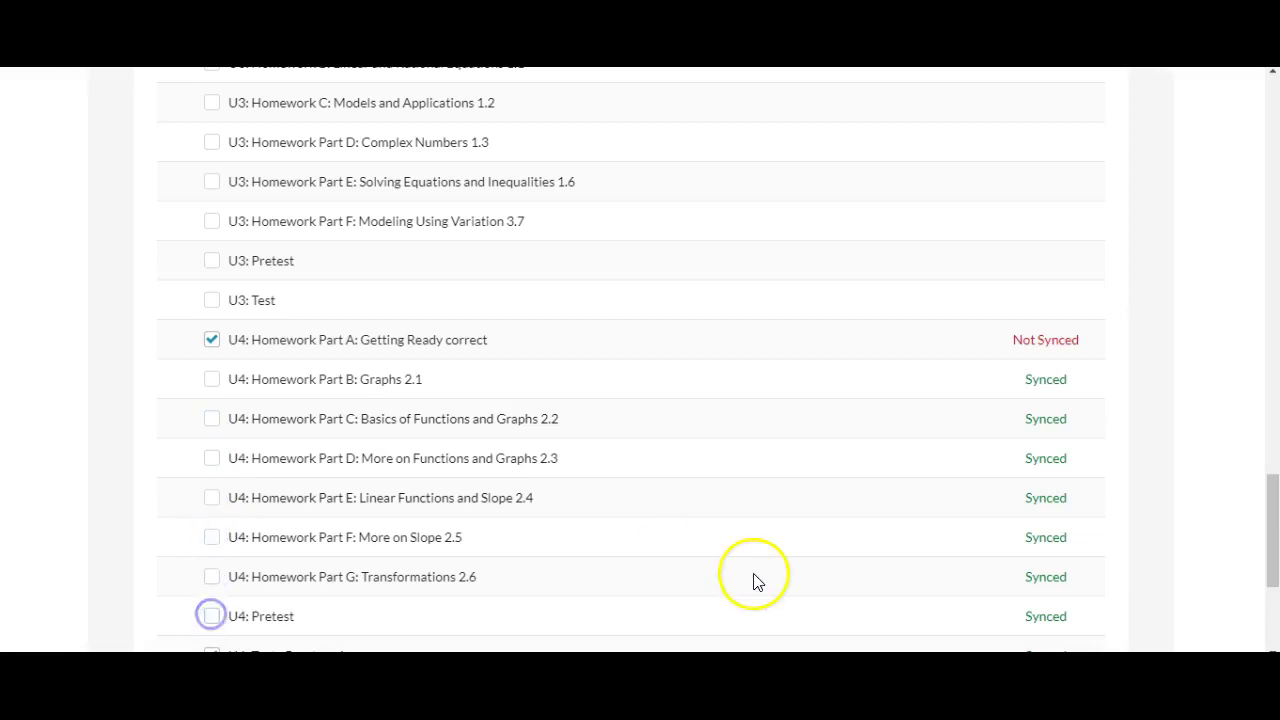
left_click_drag(1272, 512, 1275, 532)
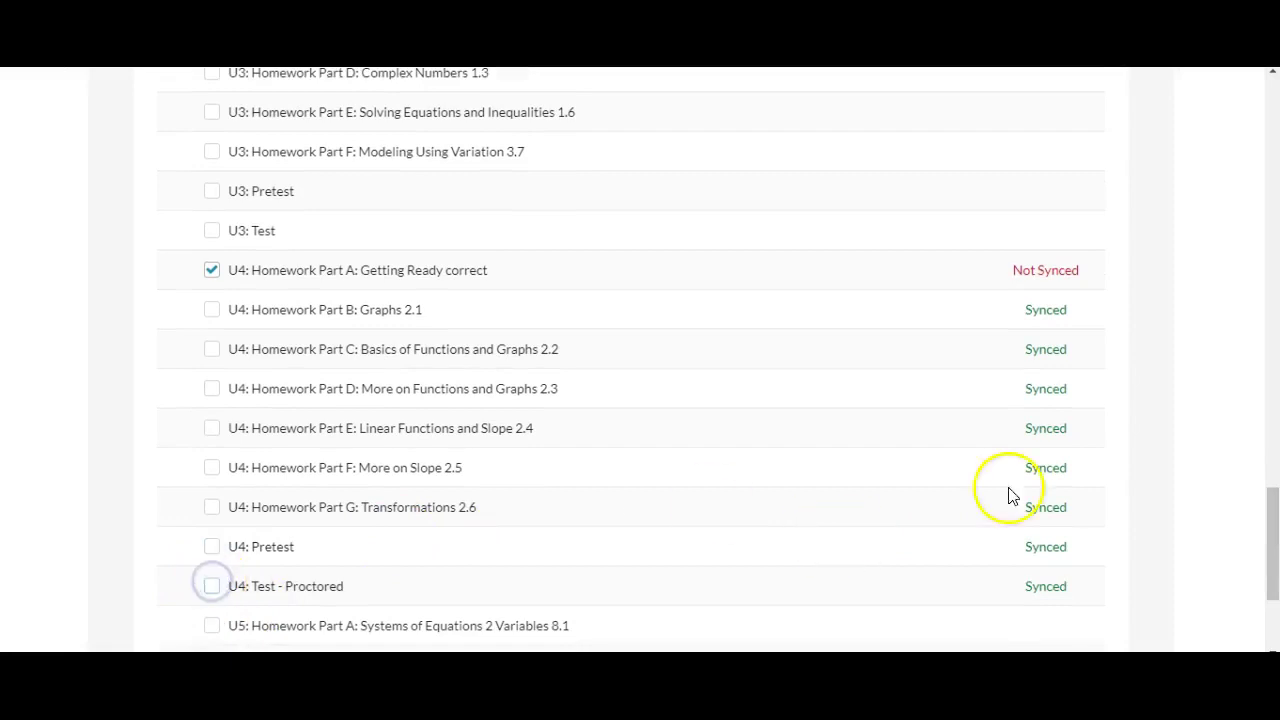
scroll(1045, 580, "up", 15)
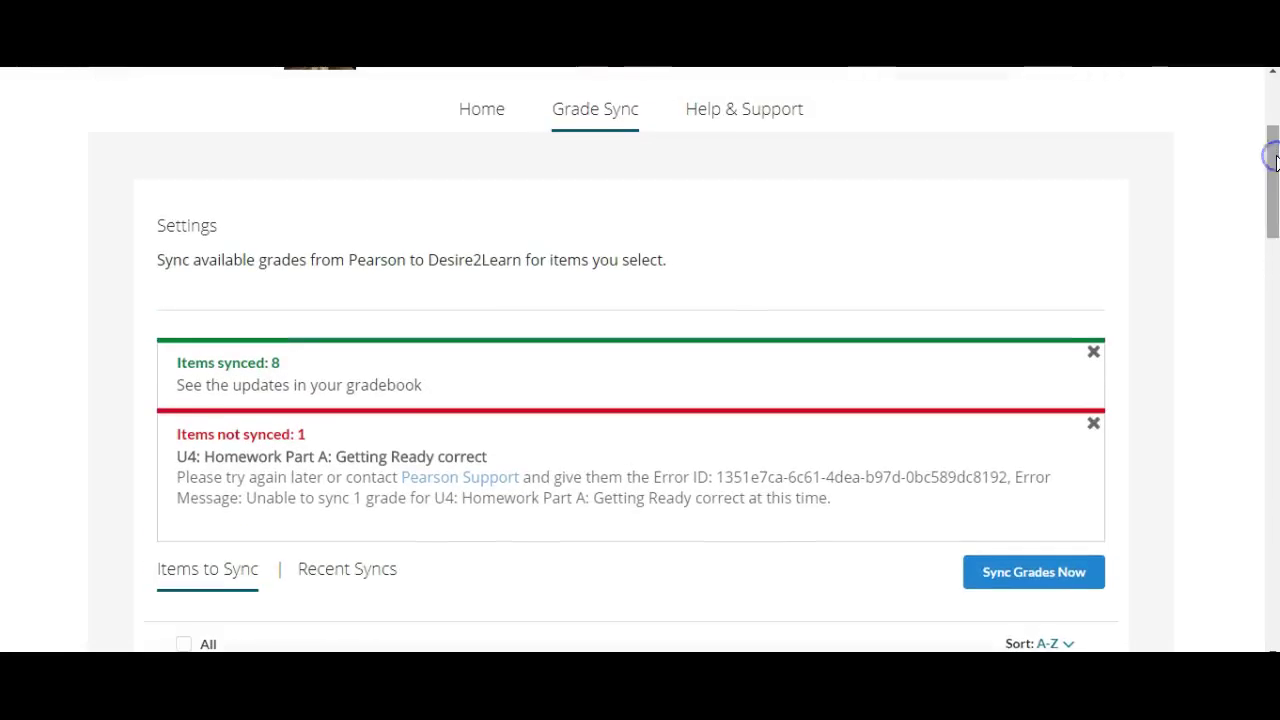
left_click(1040, 572)
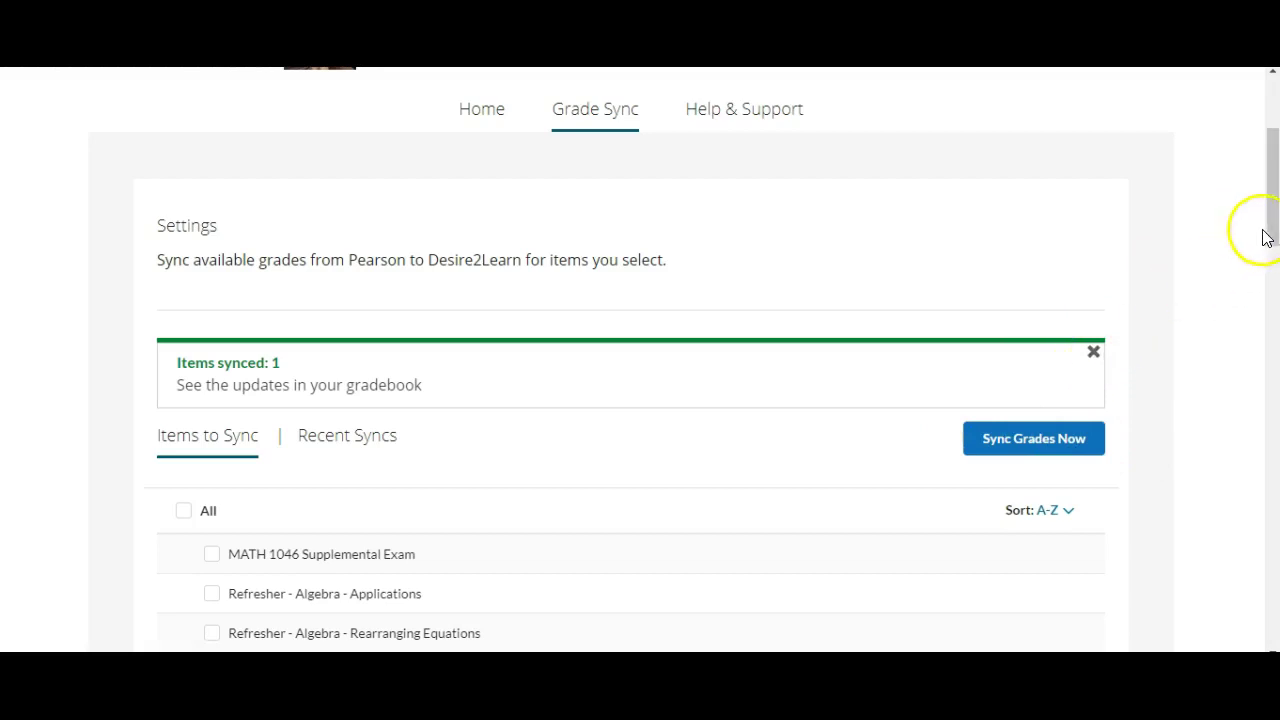
Return to the MATH1046 course home page and open the course's grades
left_click_drag(1269, 229, 1272, 150)
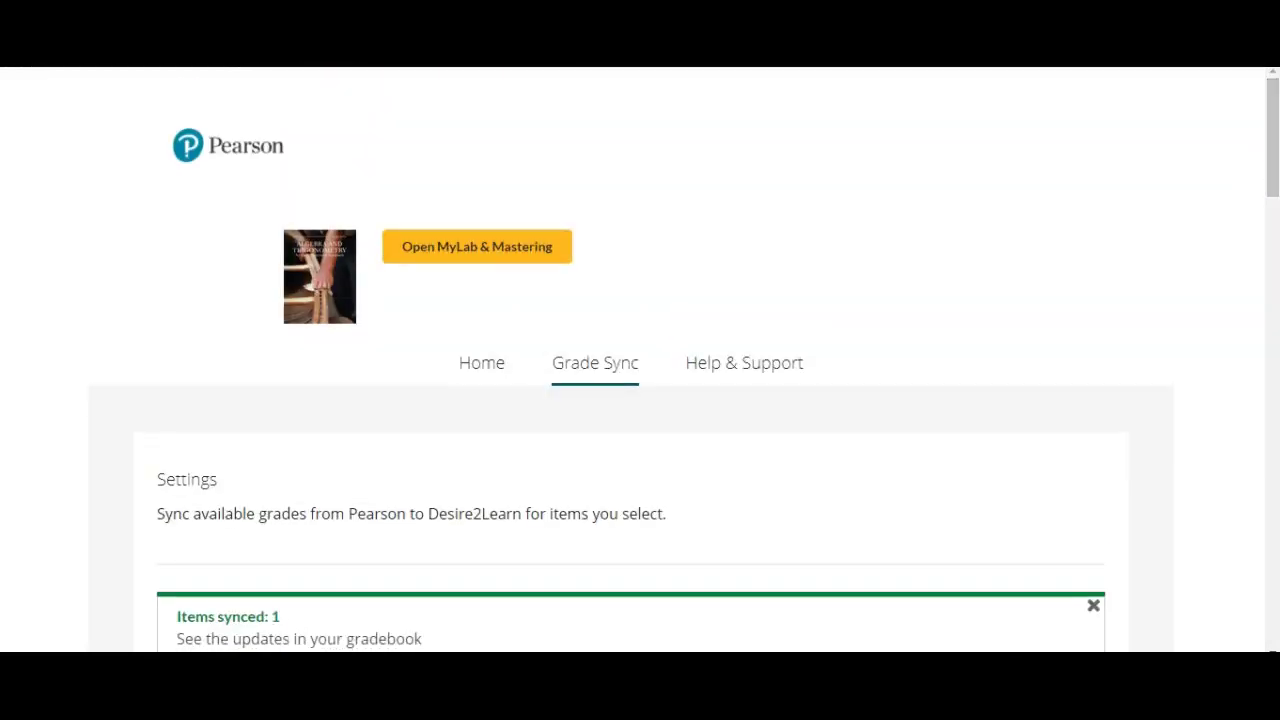
key("ctrl+shift+Tab")
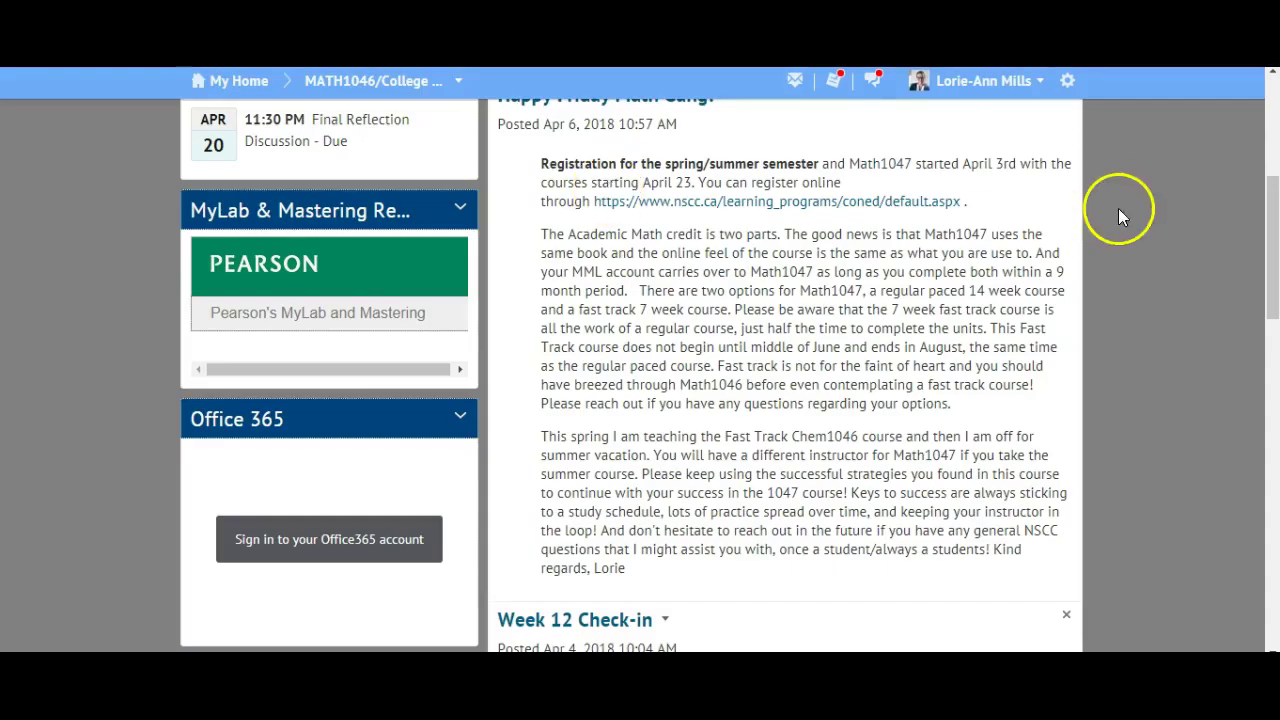
left_click_drag(1275, 283, 1274, 185)
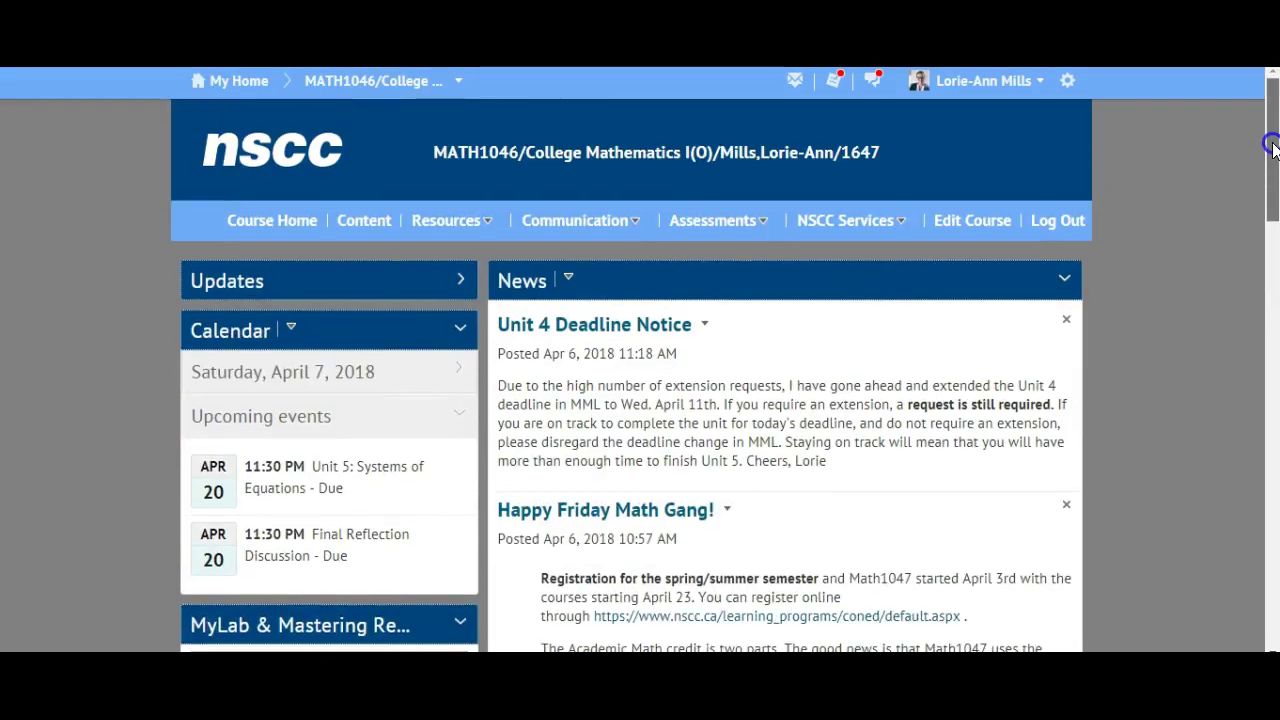
left_click(763, 222)
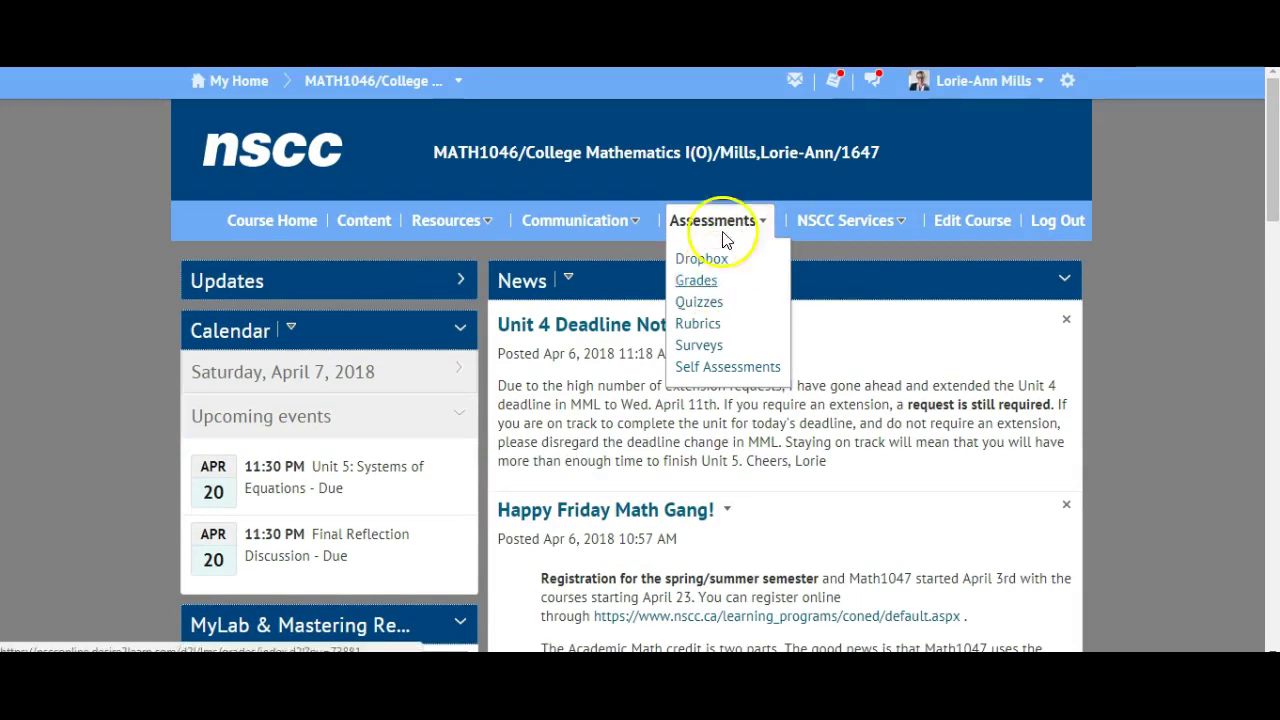
left_click(700, 281)
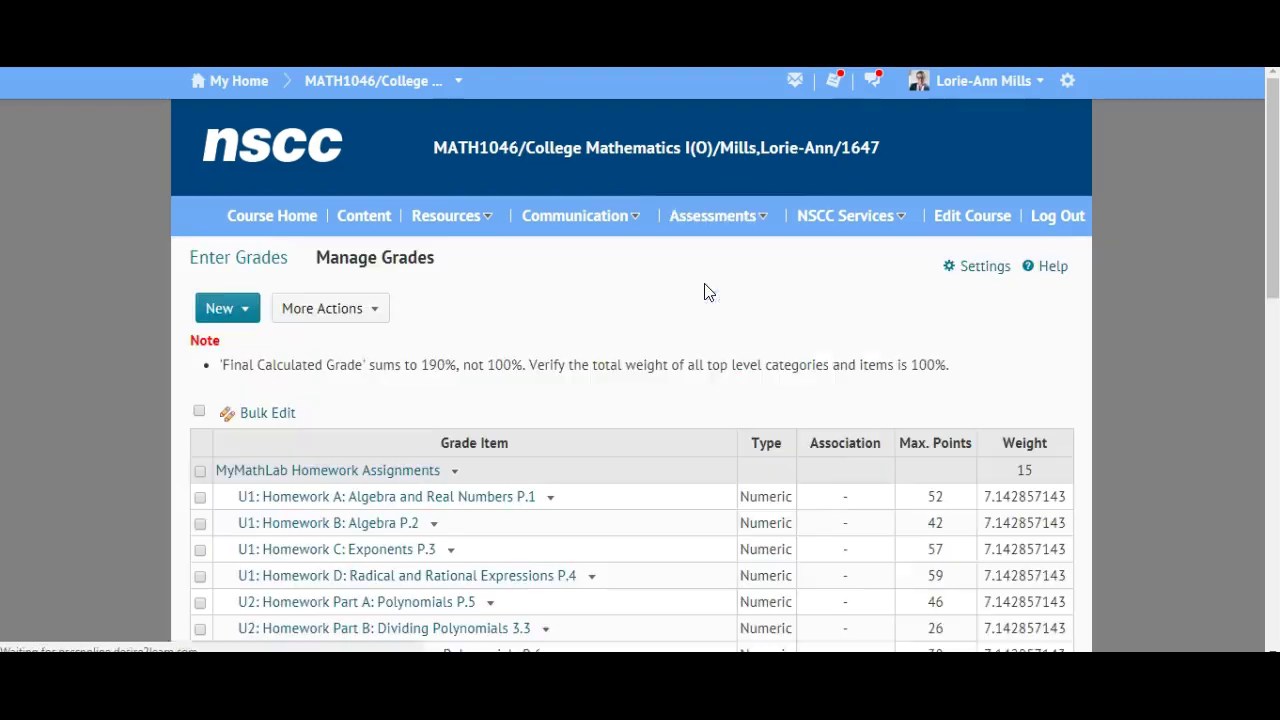
Examine the Manage Grades list for the Unit 4 items, their categories and weights, and check the additional actions available
left_click_drag(1277, 207, 1276, 282)
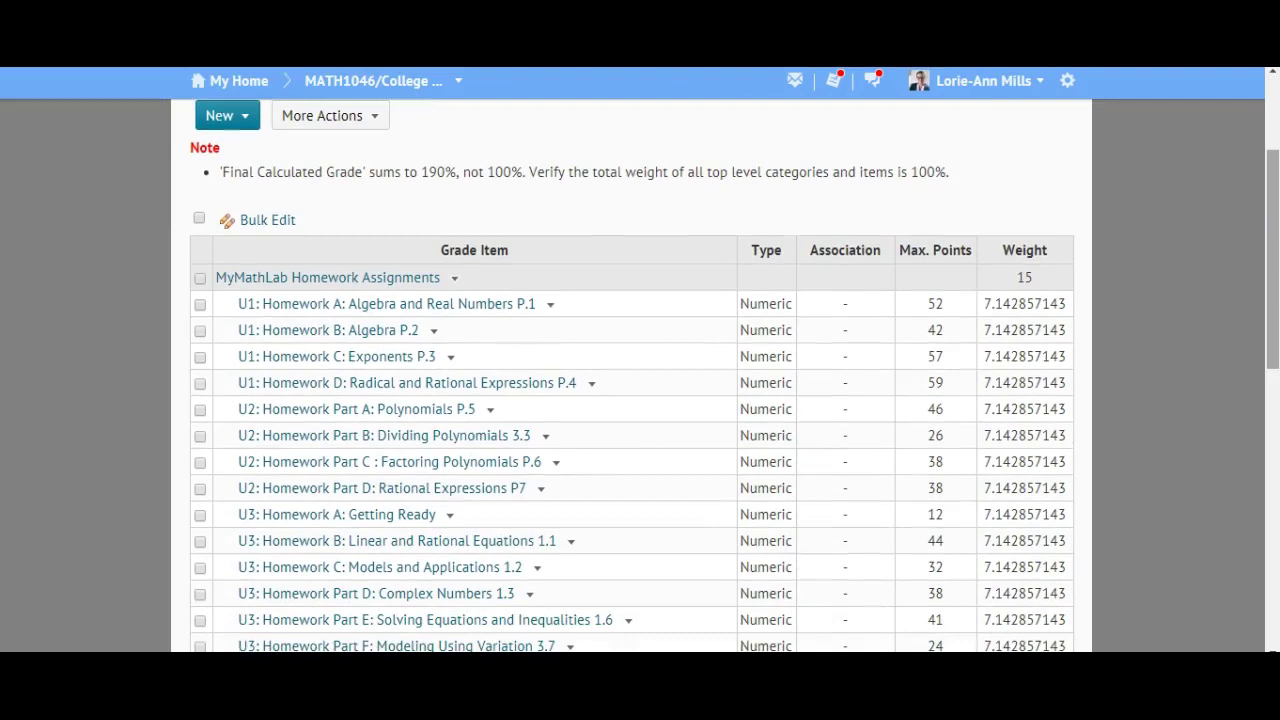
left_click_drag(1273, 215, 1273, 530)
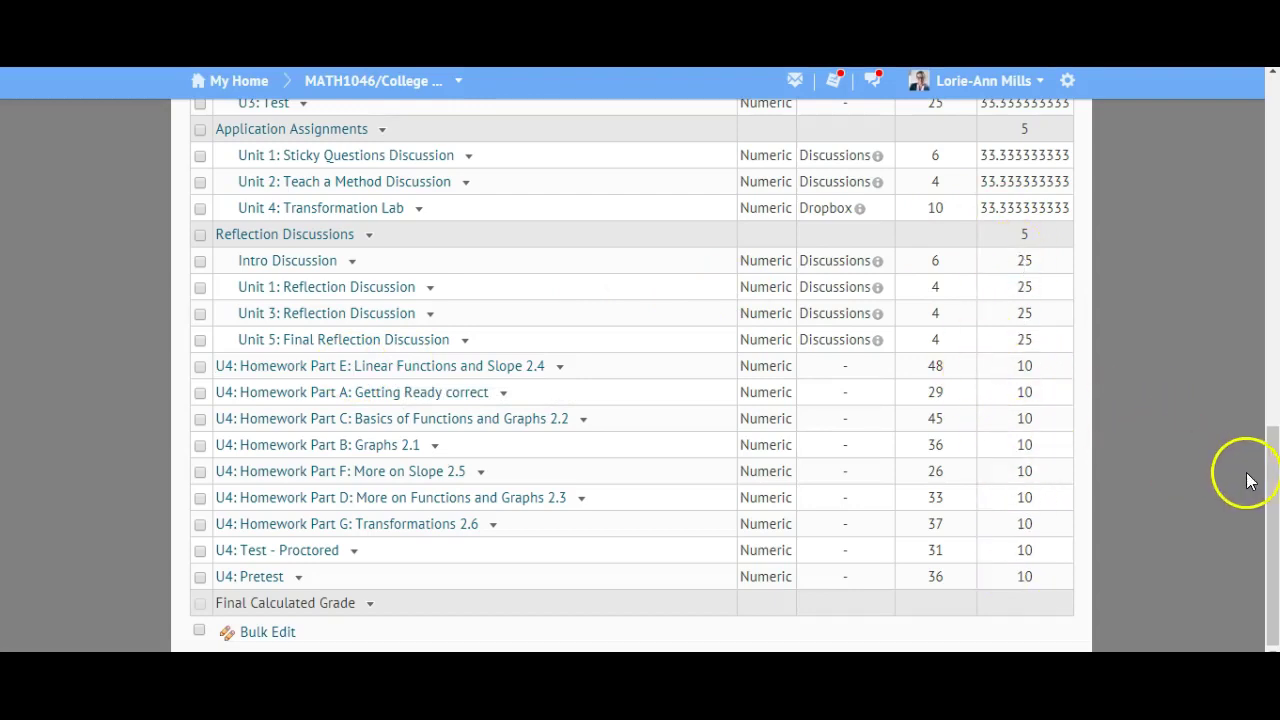
mouse_move(1274, 486)
left_mouse_down()
mouse_move(1270, 205)
mouse_move(1271, 496)
left_mouse_up()
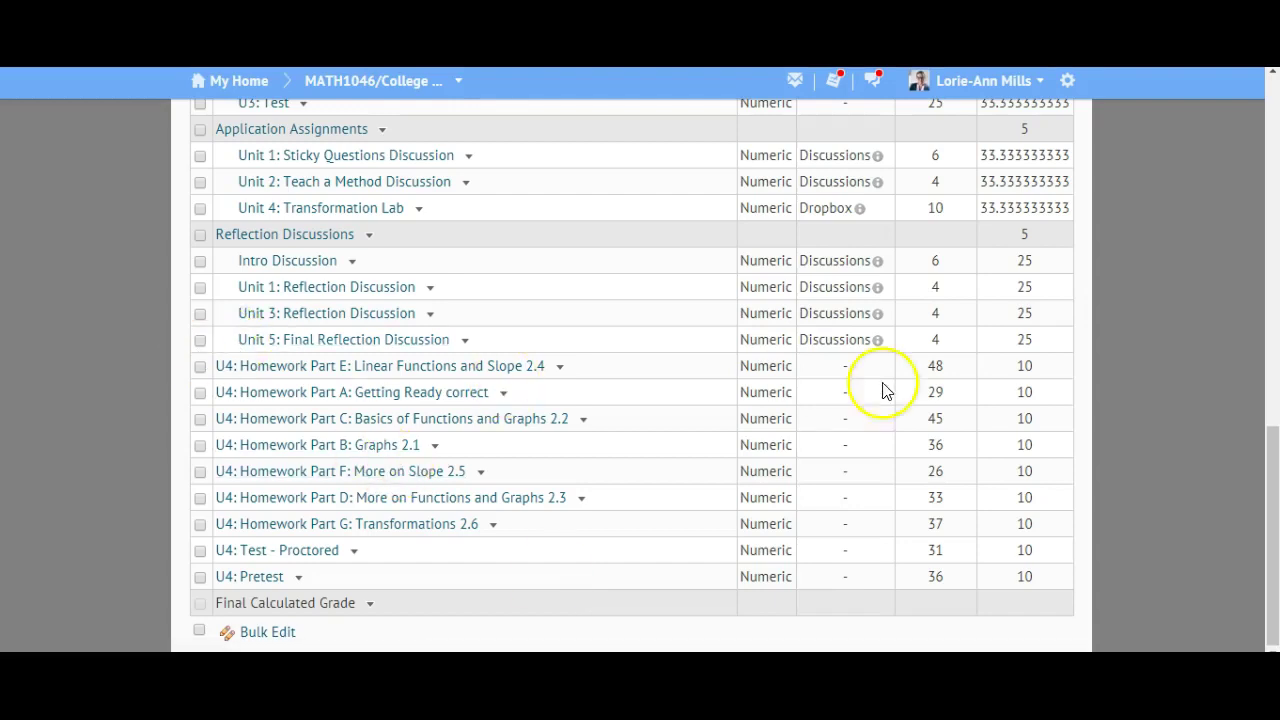
left_click(1273, 465)
left_click_drag(1273, 465, 1270, 243)
left_click_drag(1268, 180, 1267, 112)
left_click(371, 313)
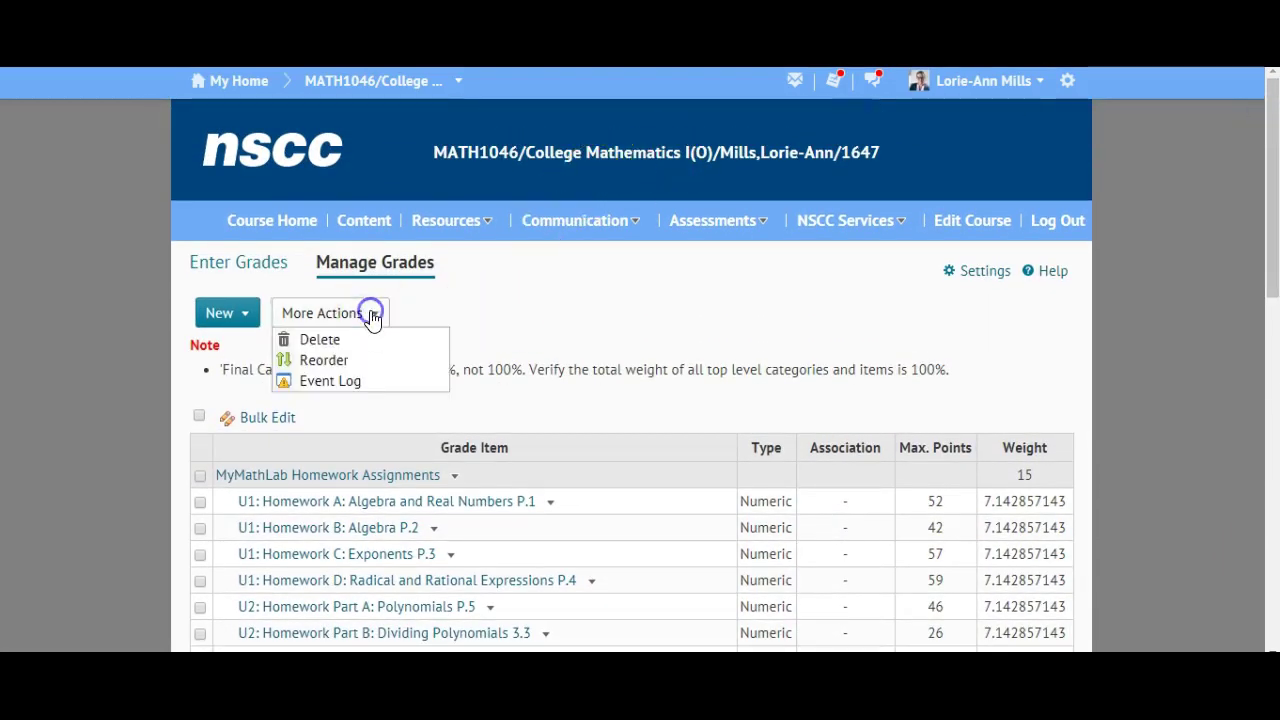
left_click(718, 310)
Assign the U4: Homework Part E: Linear Functions and Slope 2.4 grade item to the MyMathLab Homework Assignments category and save it
left_click_drag(1266, 209, 1273, 568)
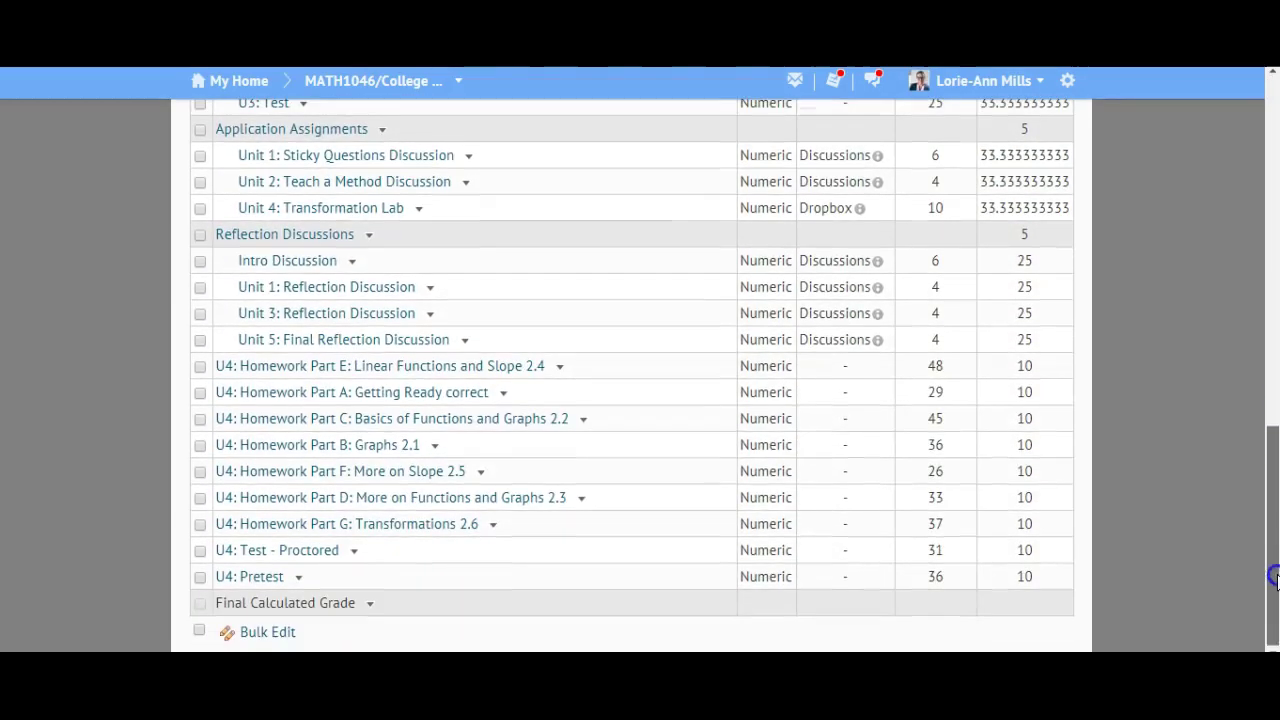
left_click(561, 368)
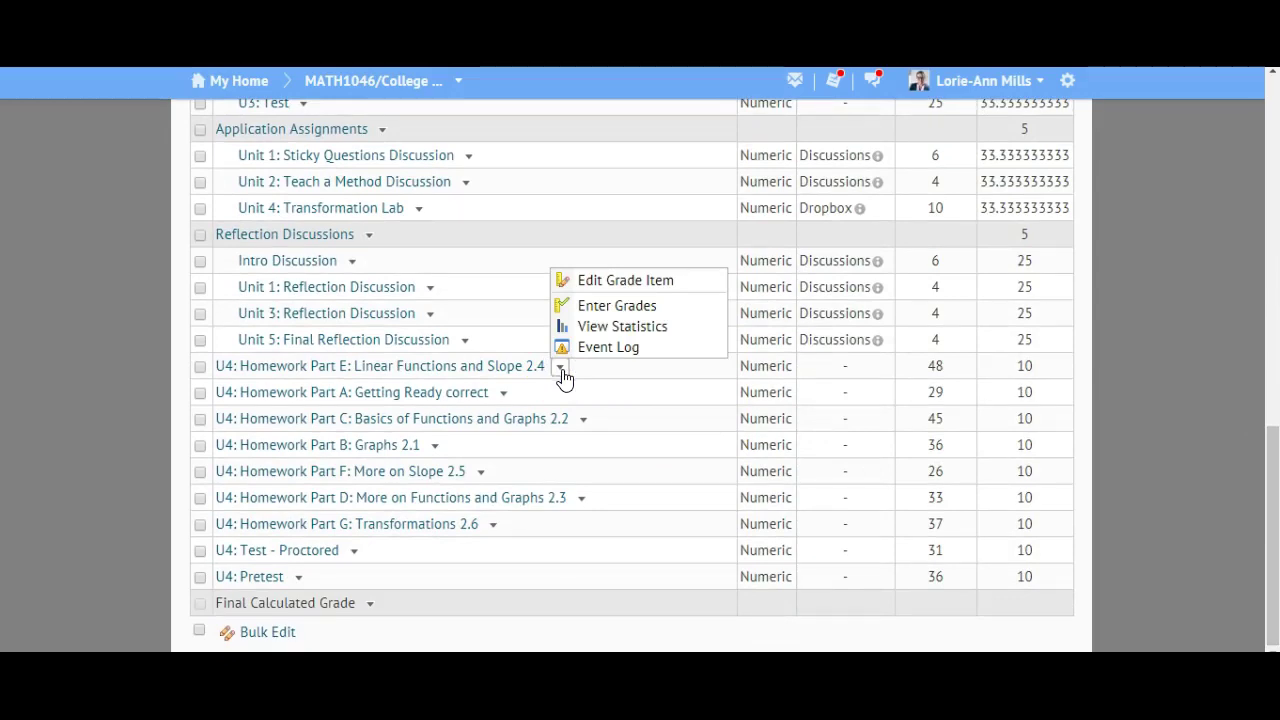
left_click(595, 280)
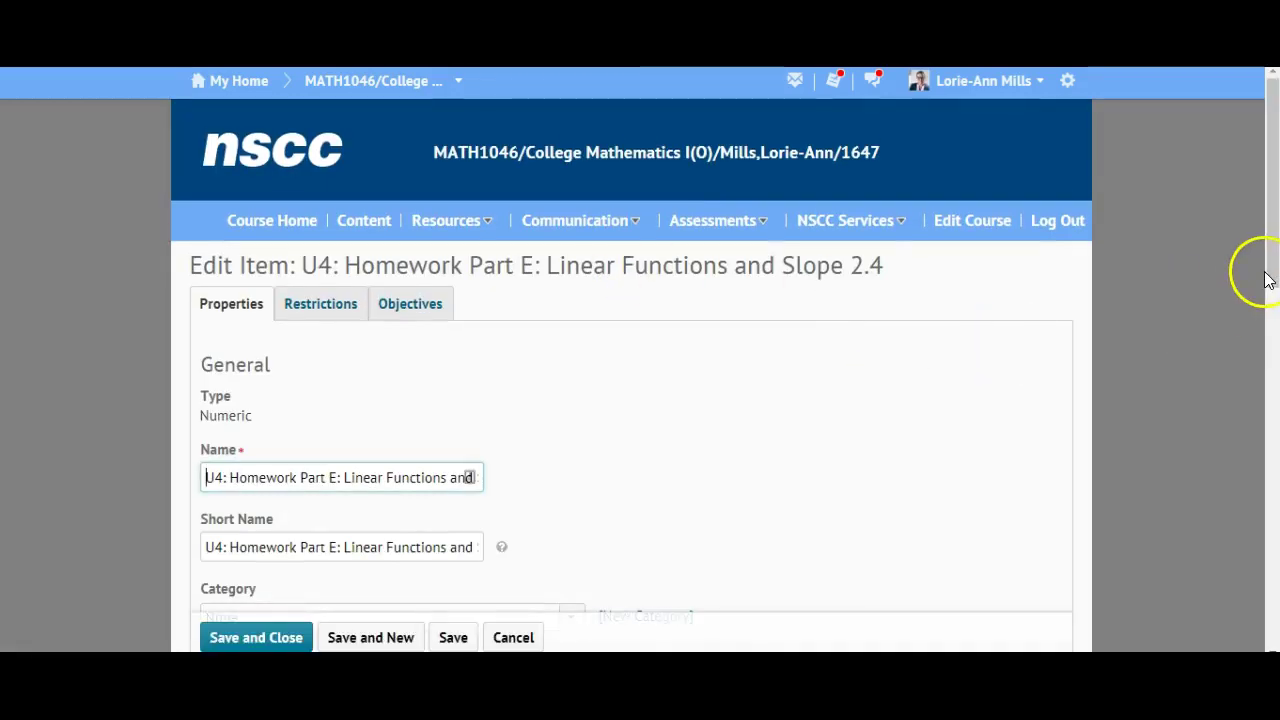
left_click_drag(1266, 280, 1266, 312)
left_click_drag(1270, 260, 1270, 330)
left_click(631, 344)
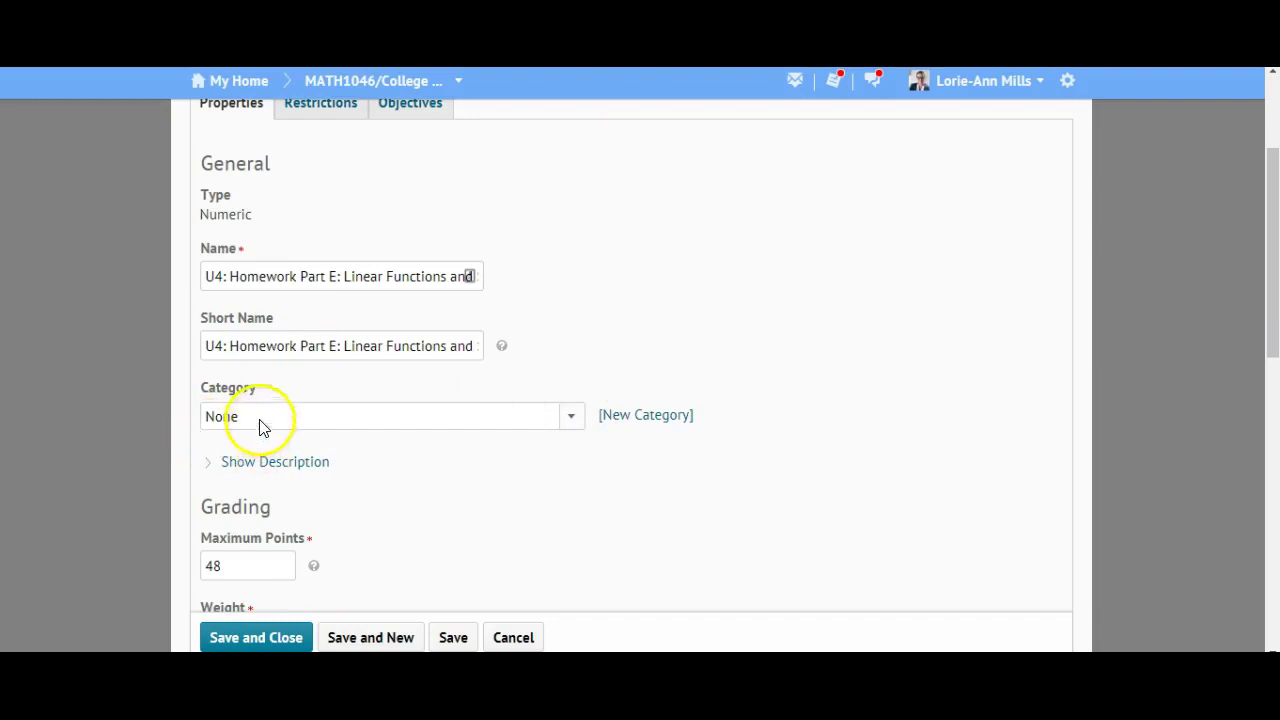
left_click(575, 416)
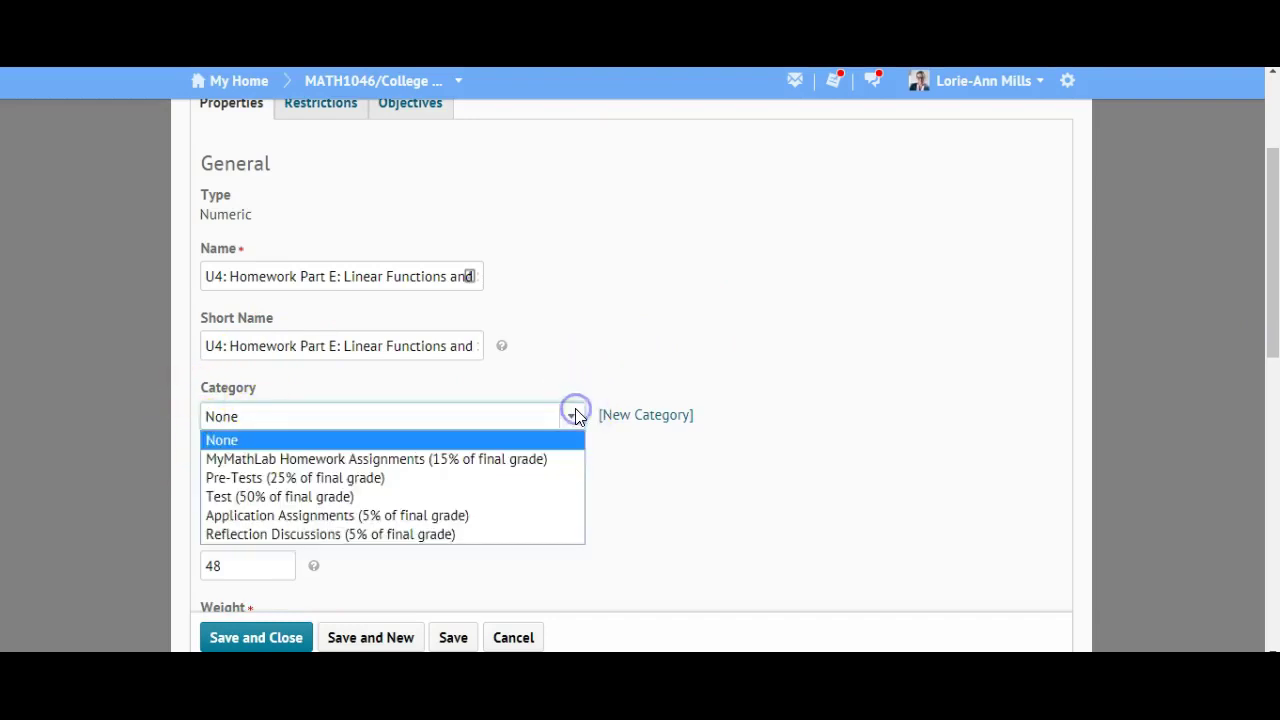
left_click(496, 459)
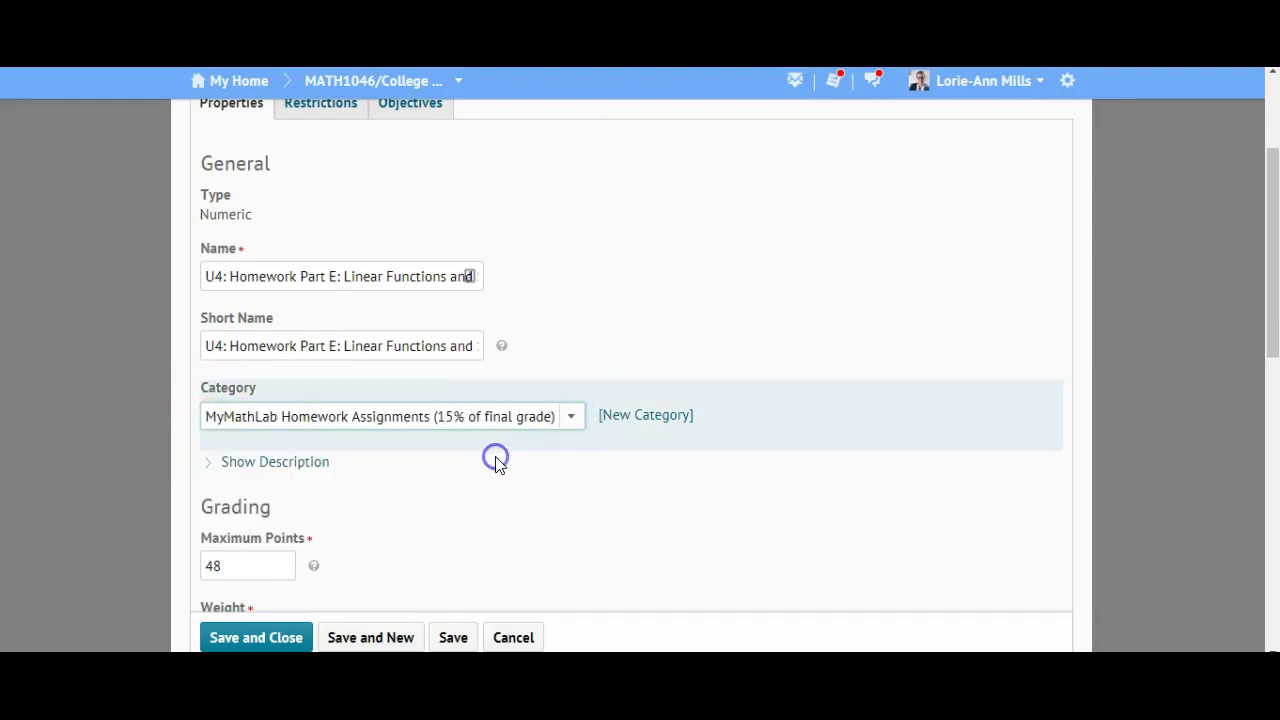
left_click(270, 638)
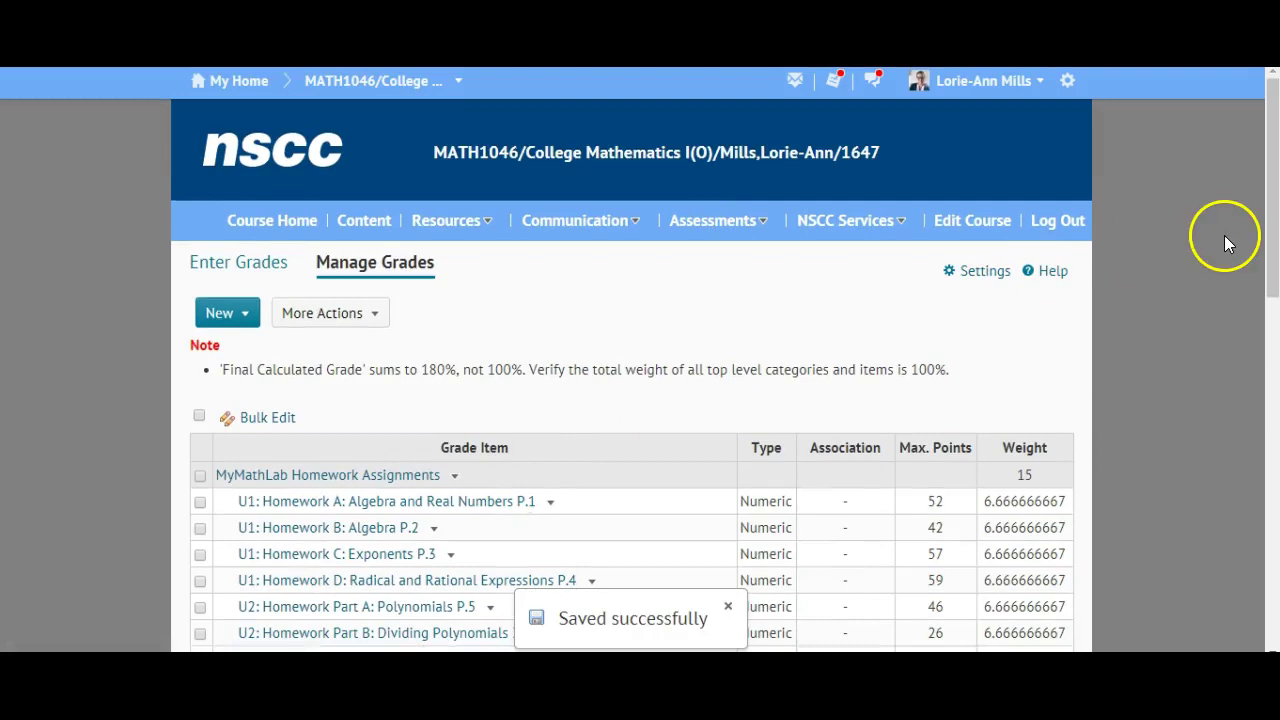
Assign the U4: Homework Part A: Getting Ready correct grade item to the MyMathLab Homework Assignments category and save it
left_click_drag(1272, 234, 1269, 414)
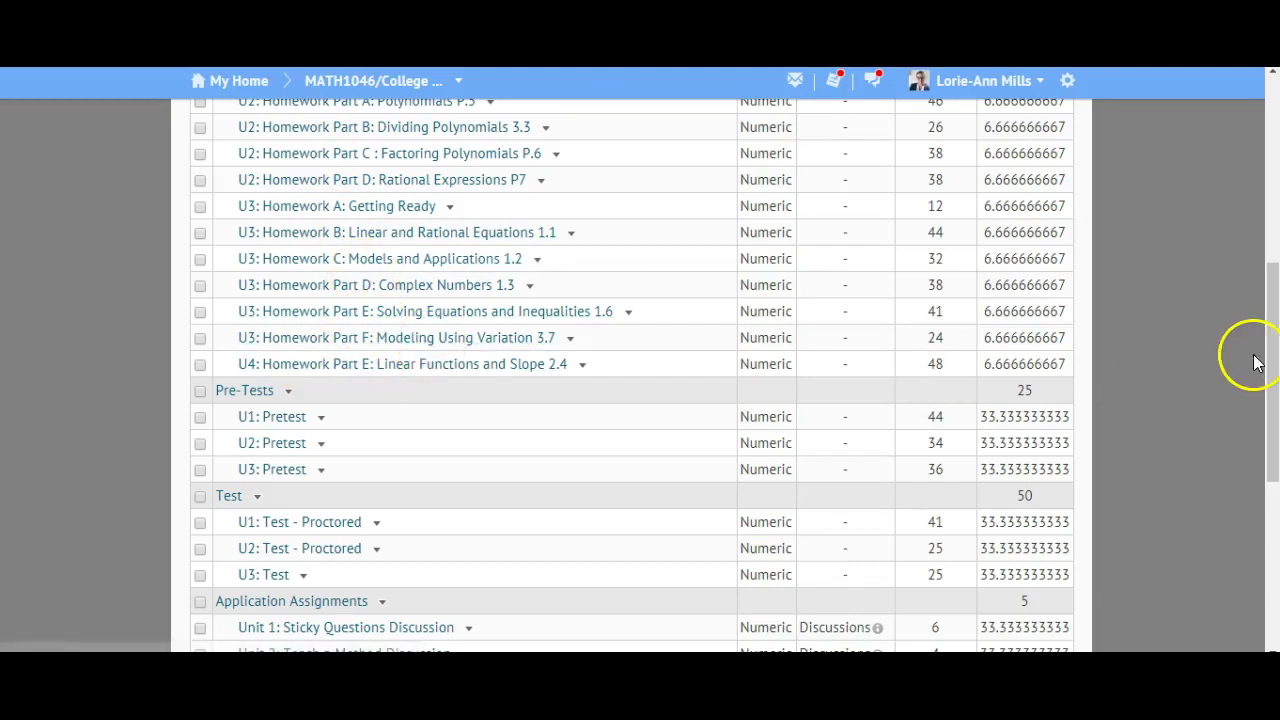
left_click_drag(1273, 355, 1268, 543)
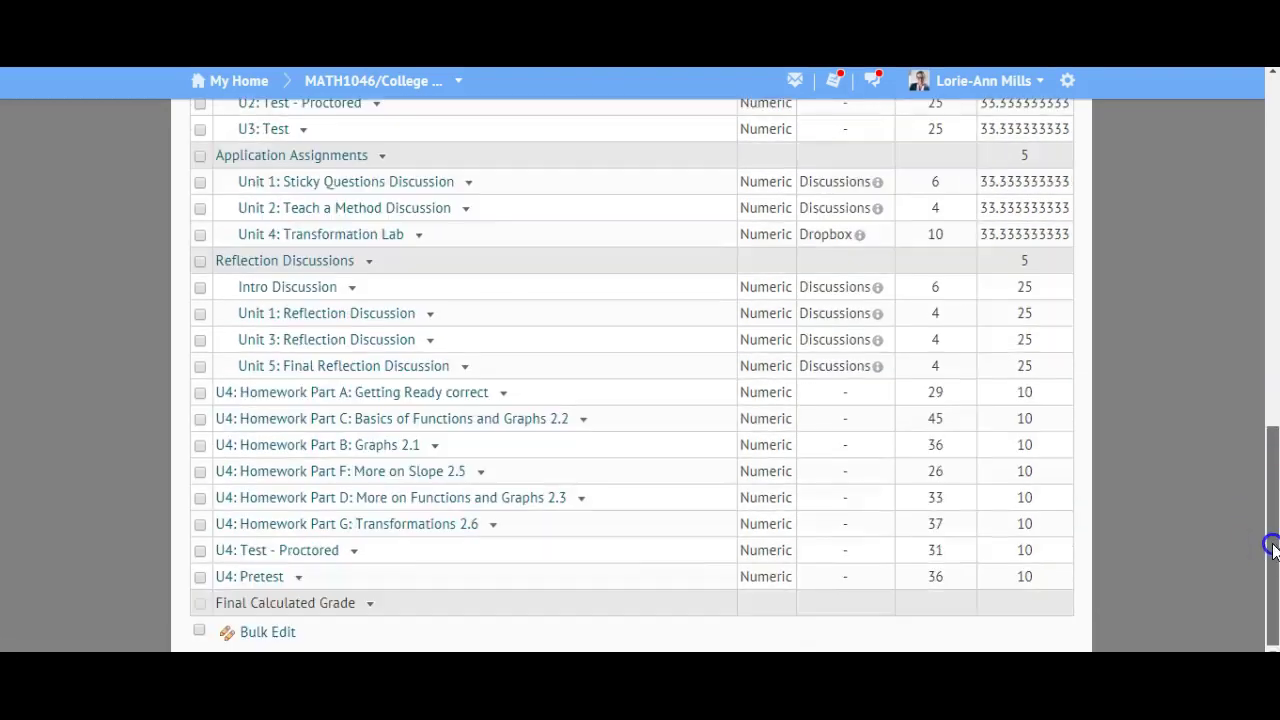
left_click(503, 395)
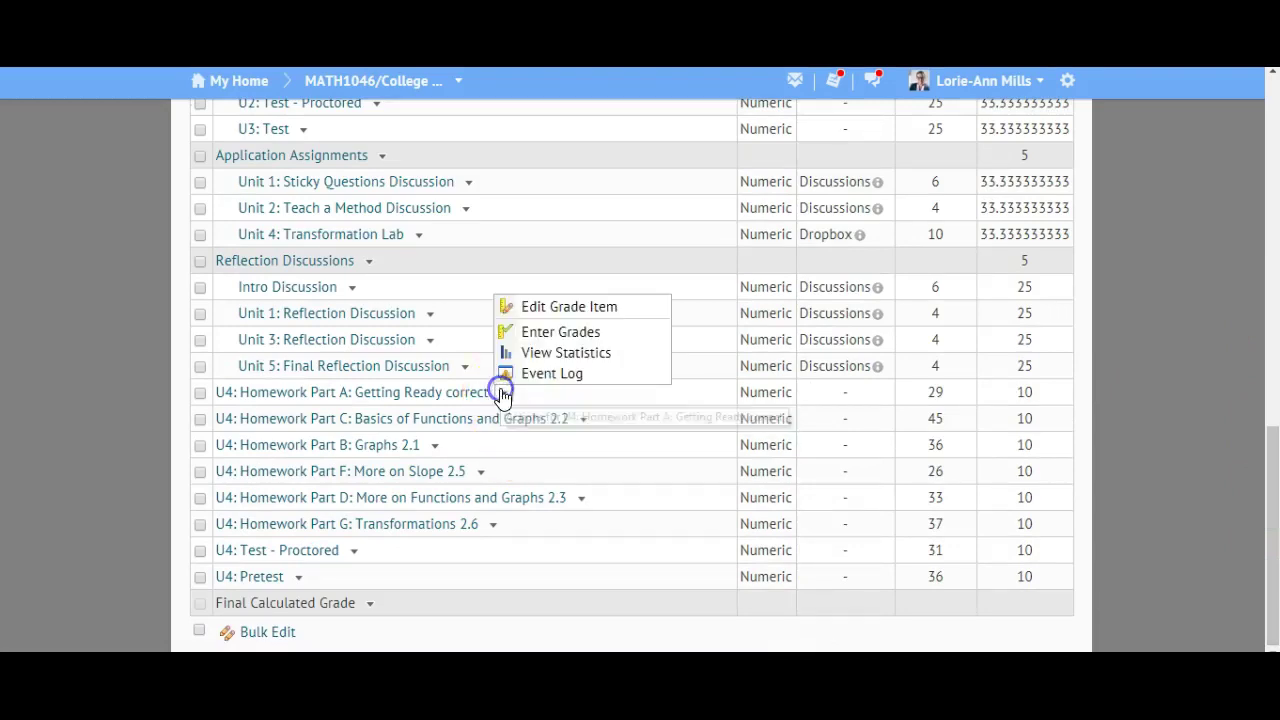
left_click(560, 307)
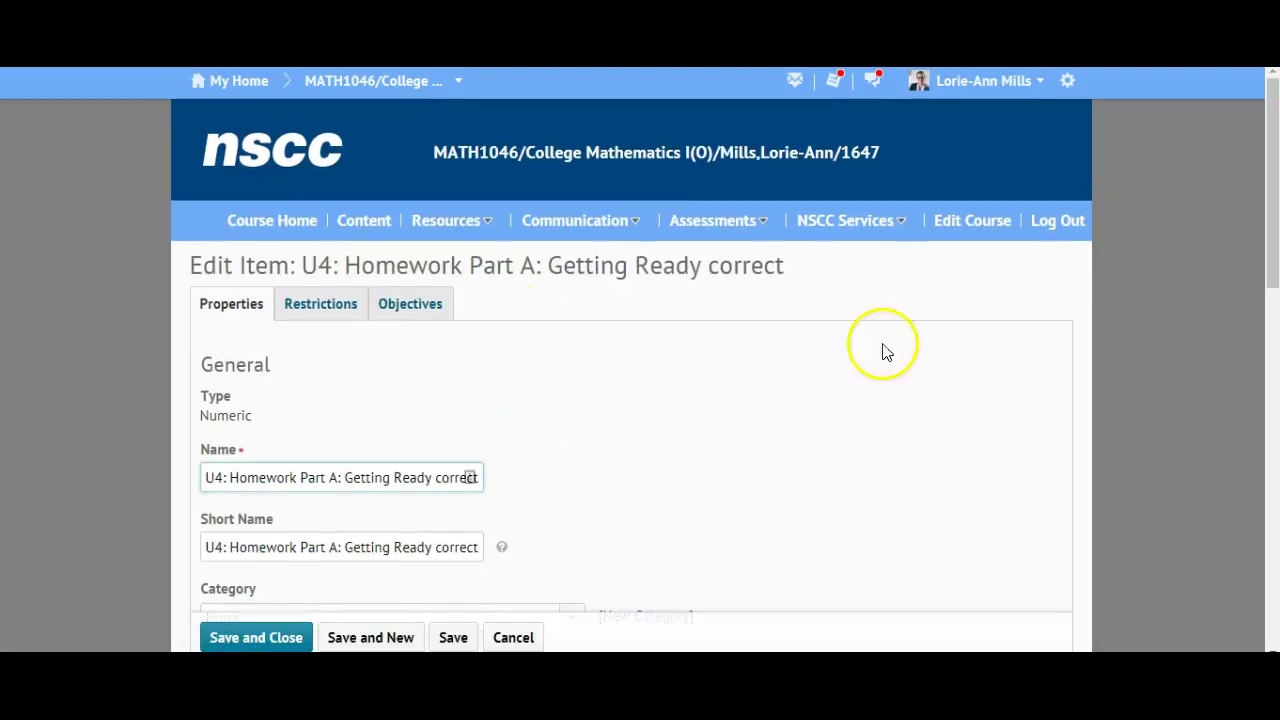
left_click_drag(1268, 266, 1272, 337)
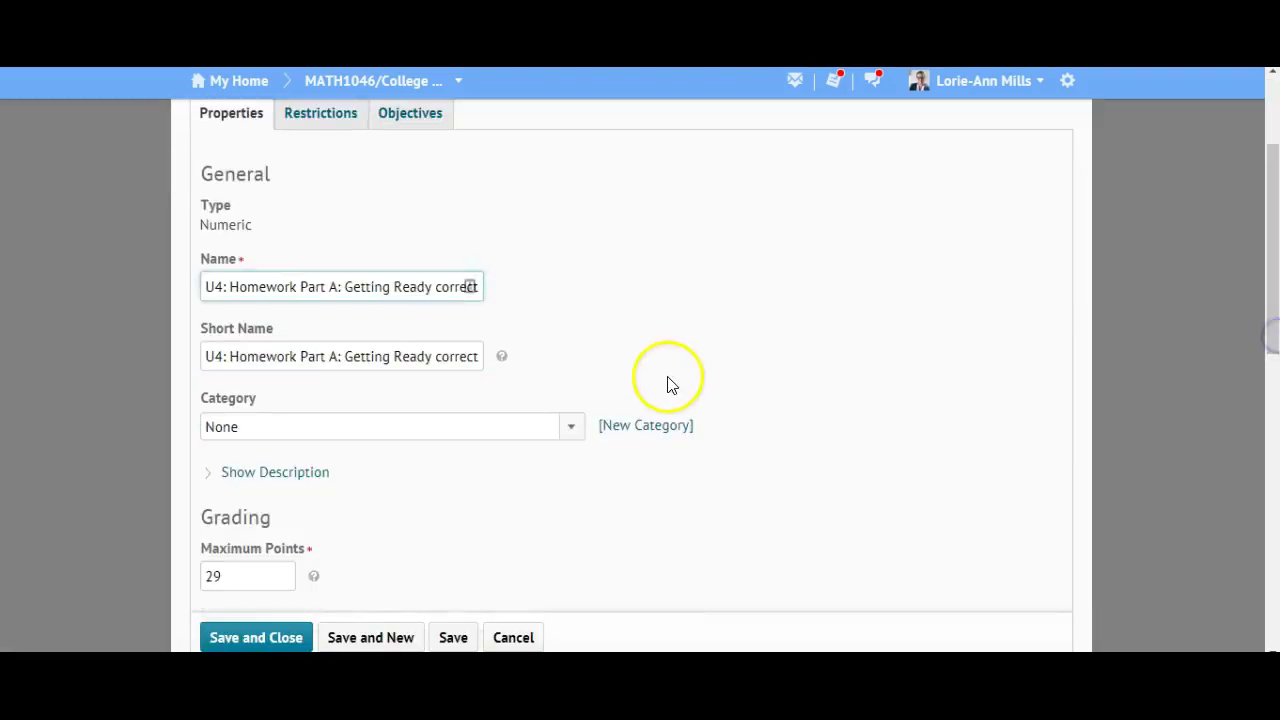
left_click(569, 432)
left_click(474, 466)
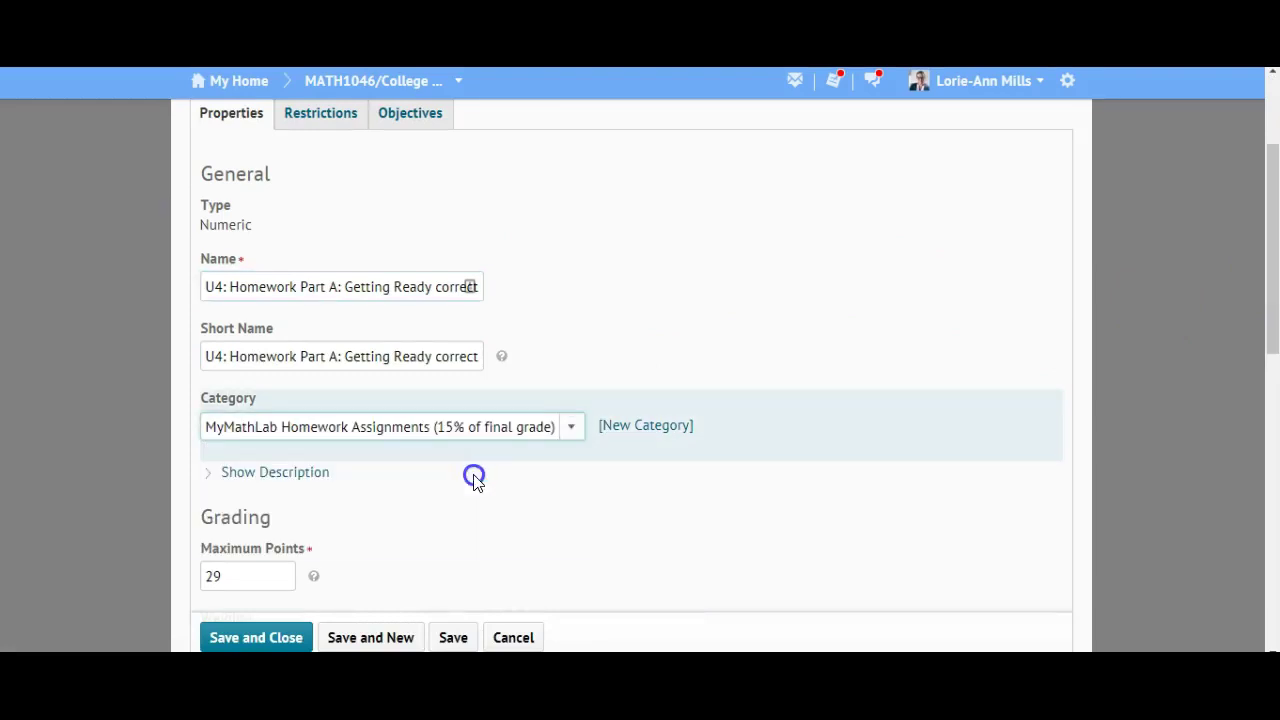
left_click(287, 640)
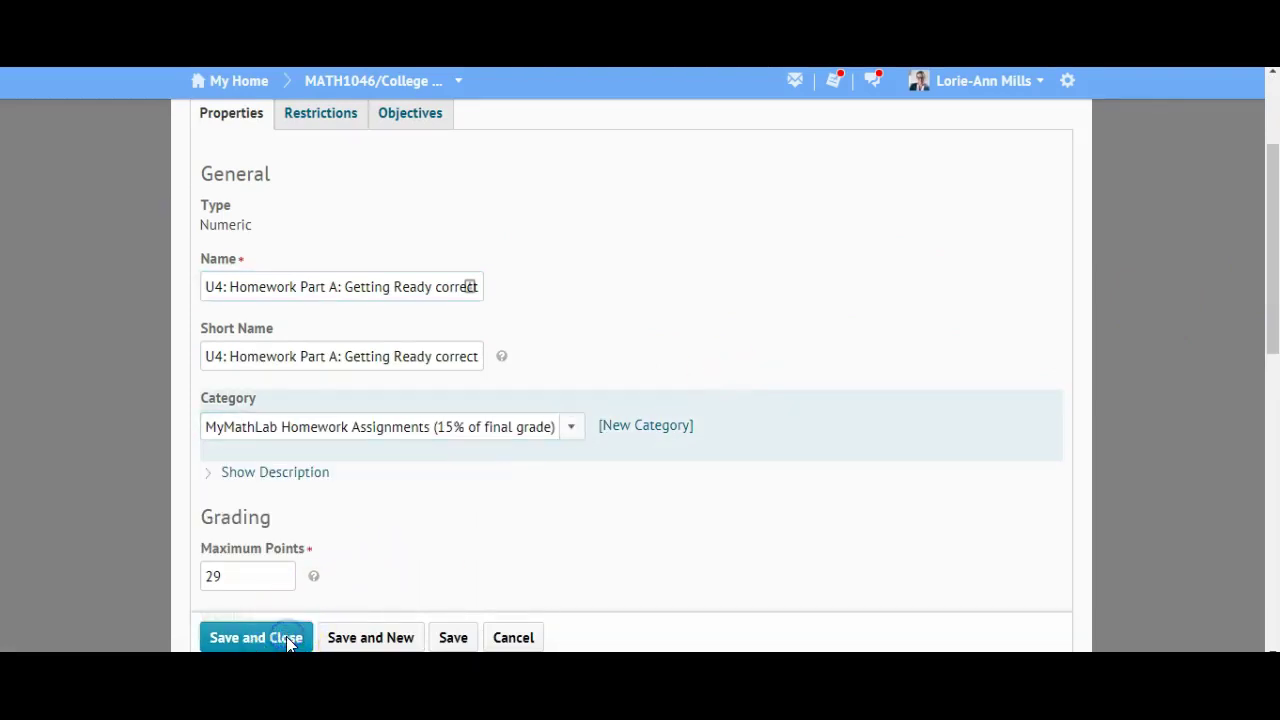
Assign the U4: Test - Proctored grade item to the Test category and save it
left_click_drag(1267, 280, 1273, 612)
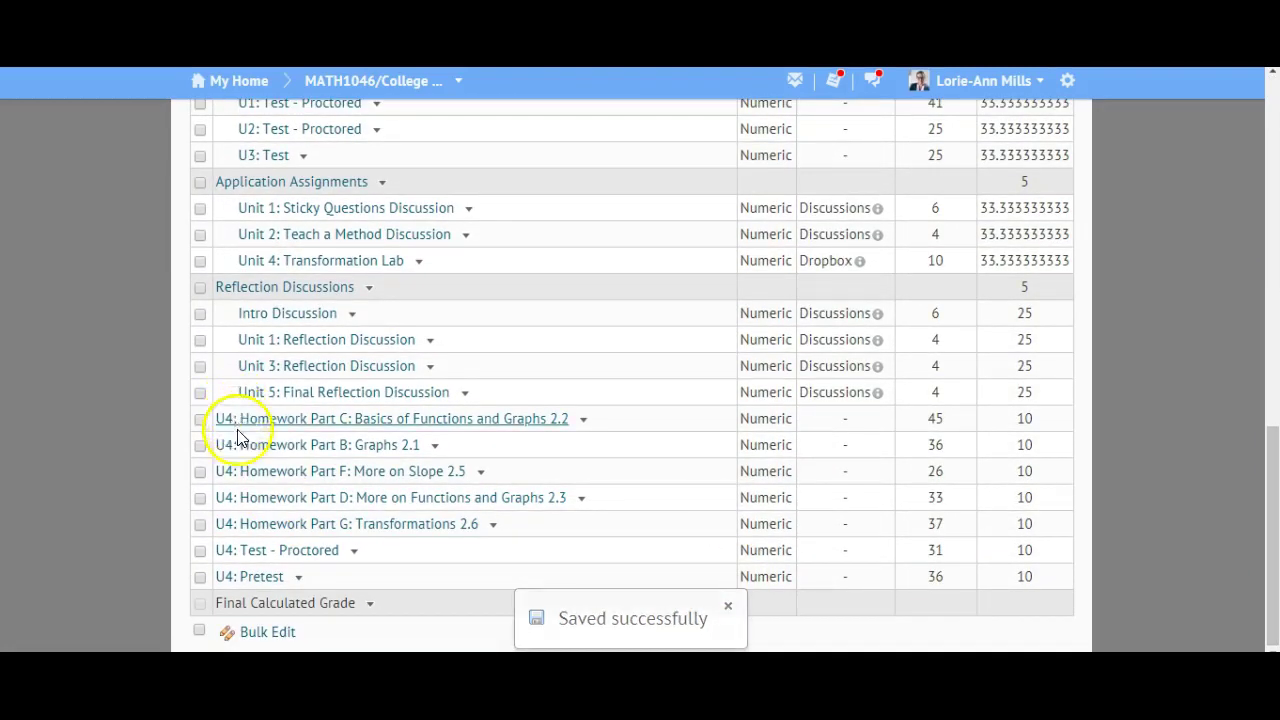
left_click(354, 551)
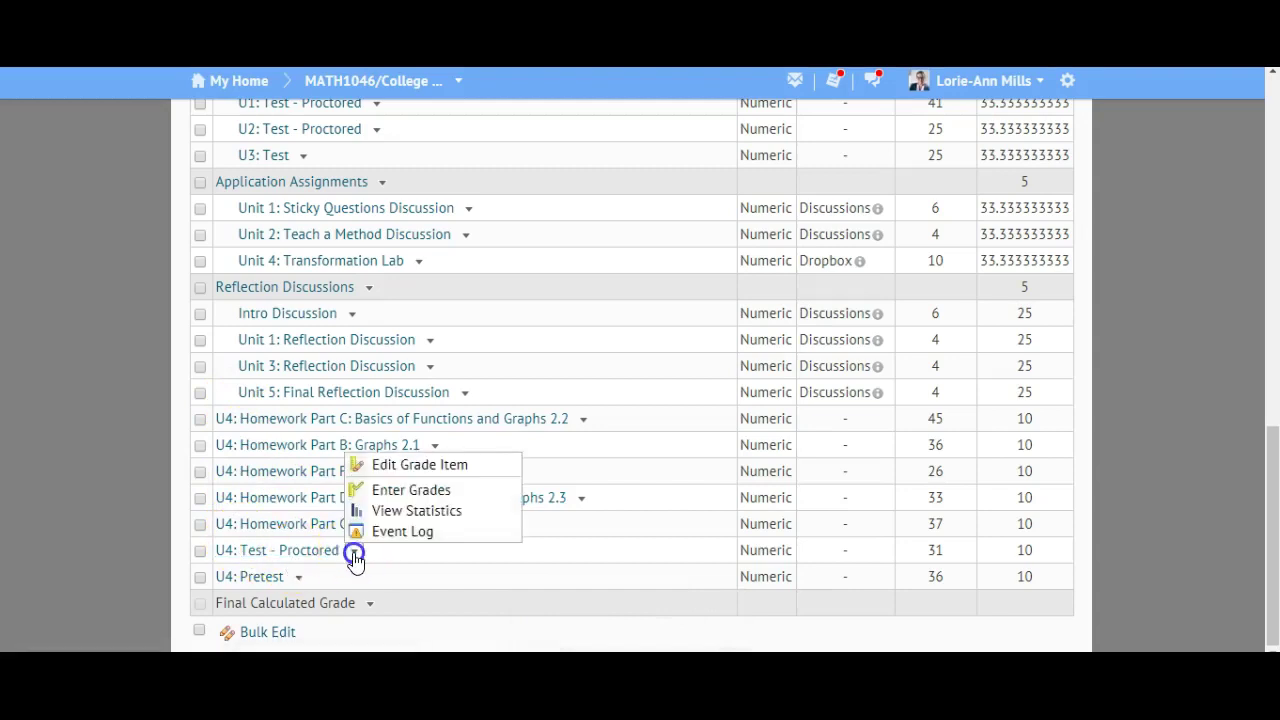
left_click(390, 468)
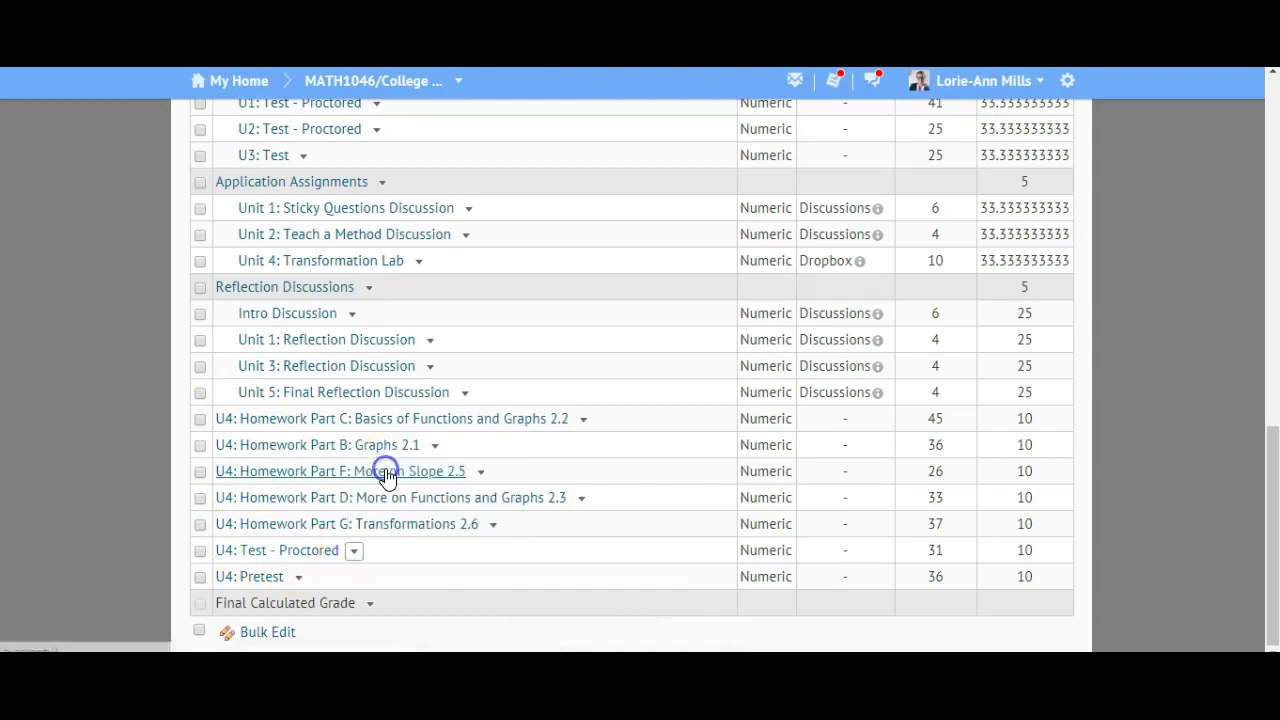
left_click_drag(1272, 245, 1268, 303)
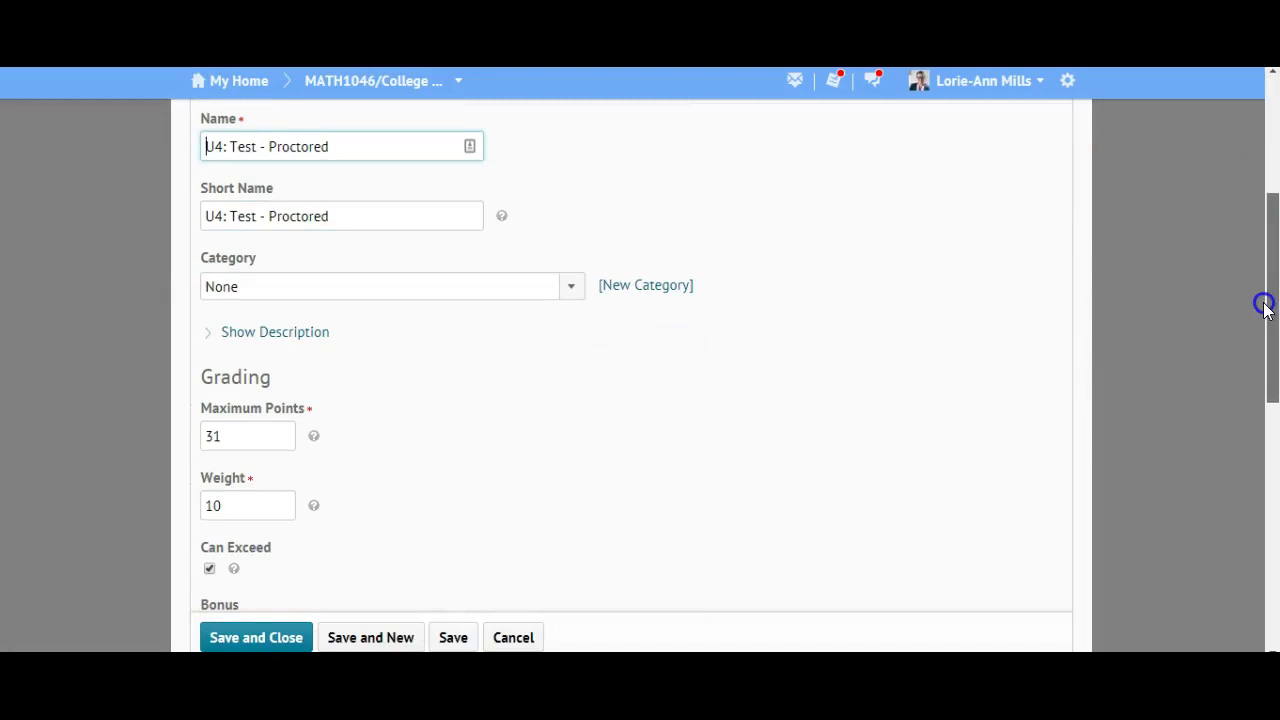
left_click(583, 288)
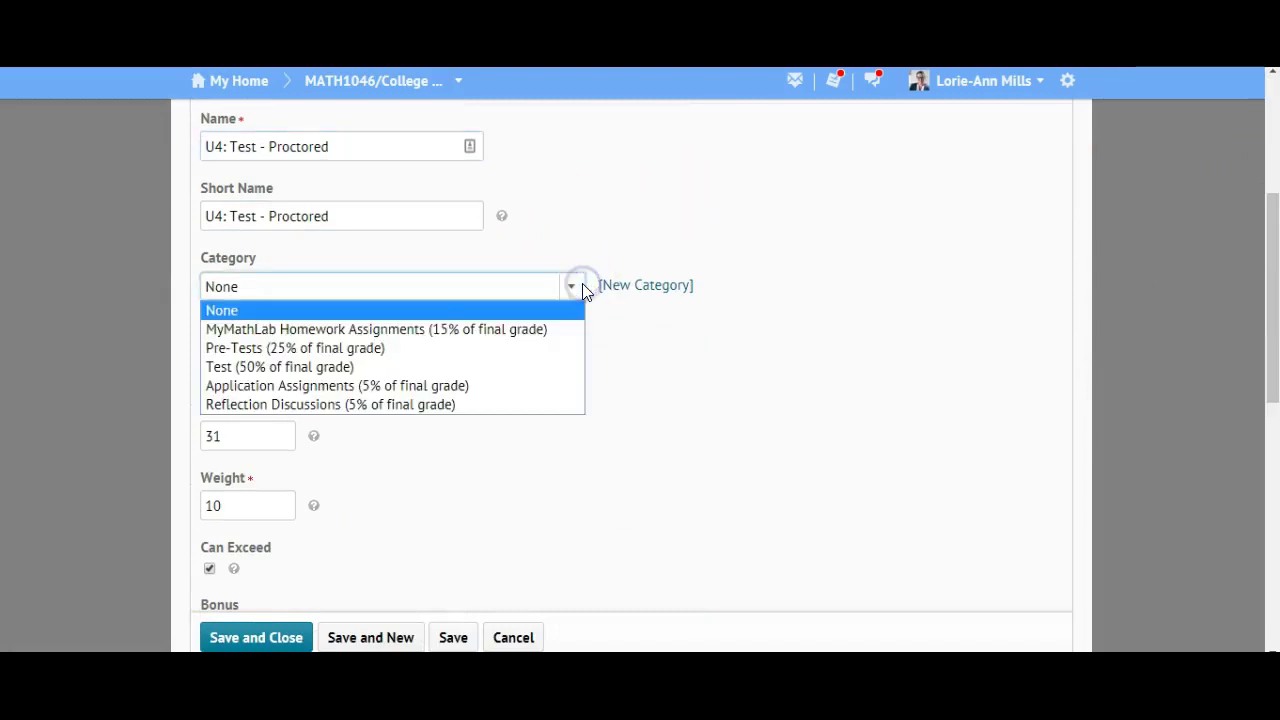
left_click(428, 367)
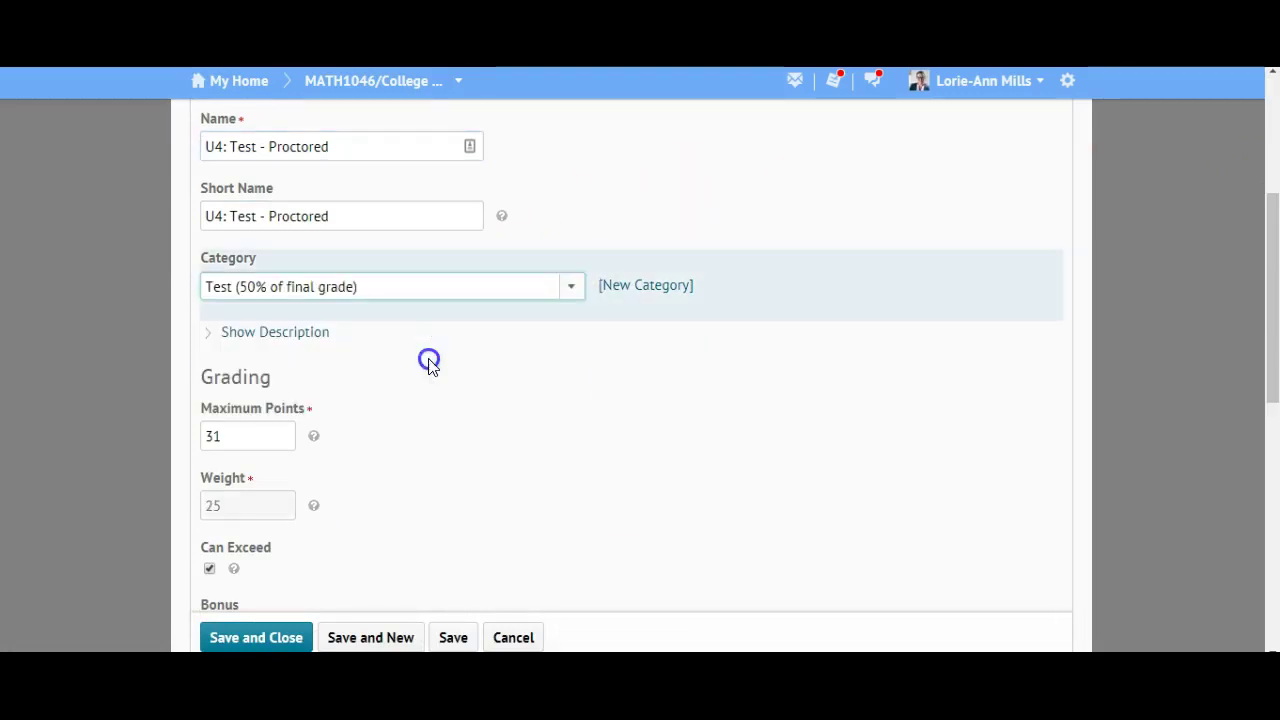
left_click(290, 637)
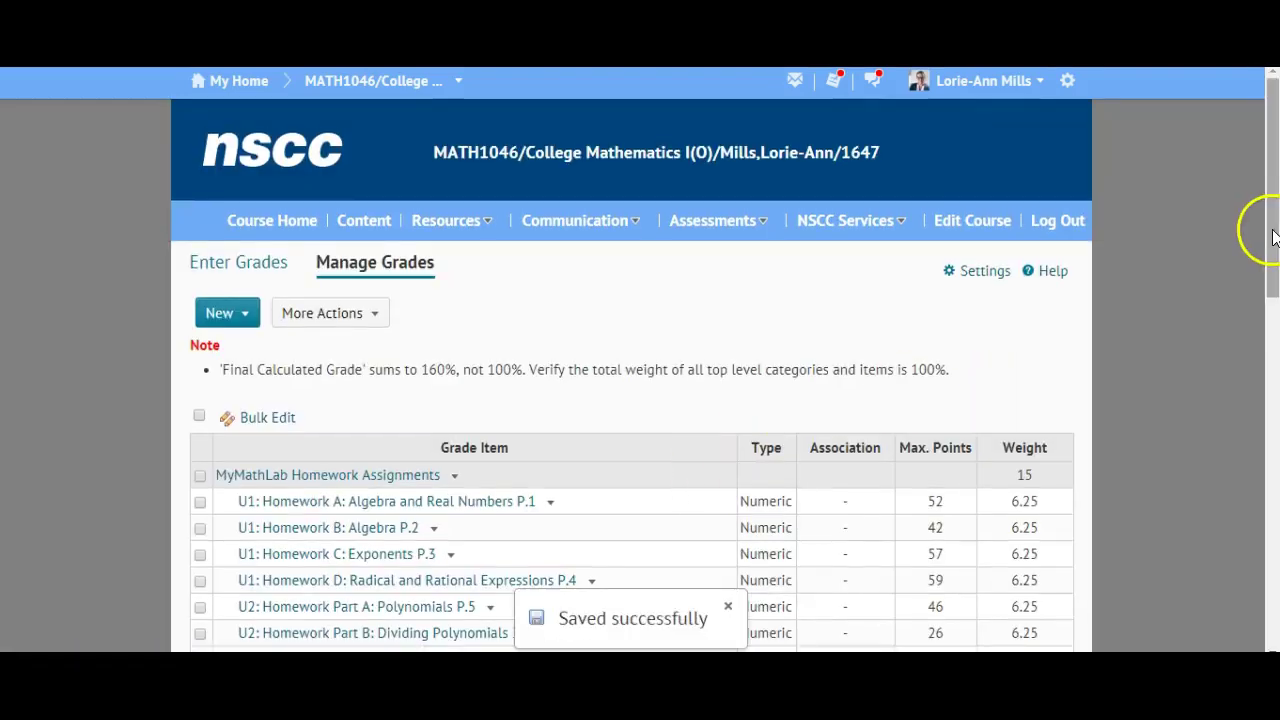
Review the Unit 4 items in their categories and start reordering the grade items and categories
left_click_drag(1273, 237, 1257, 386)
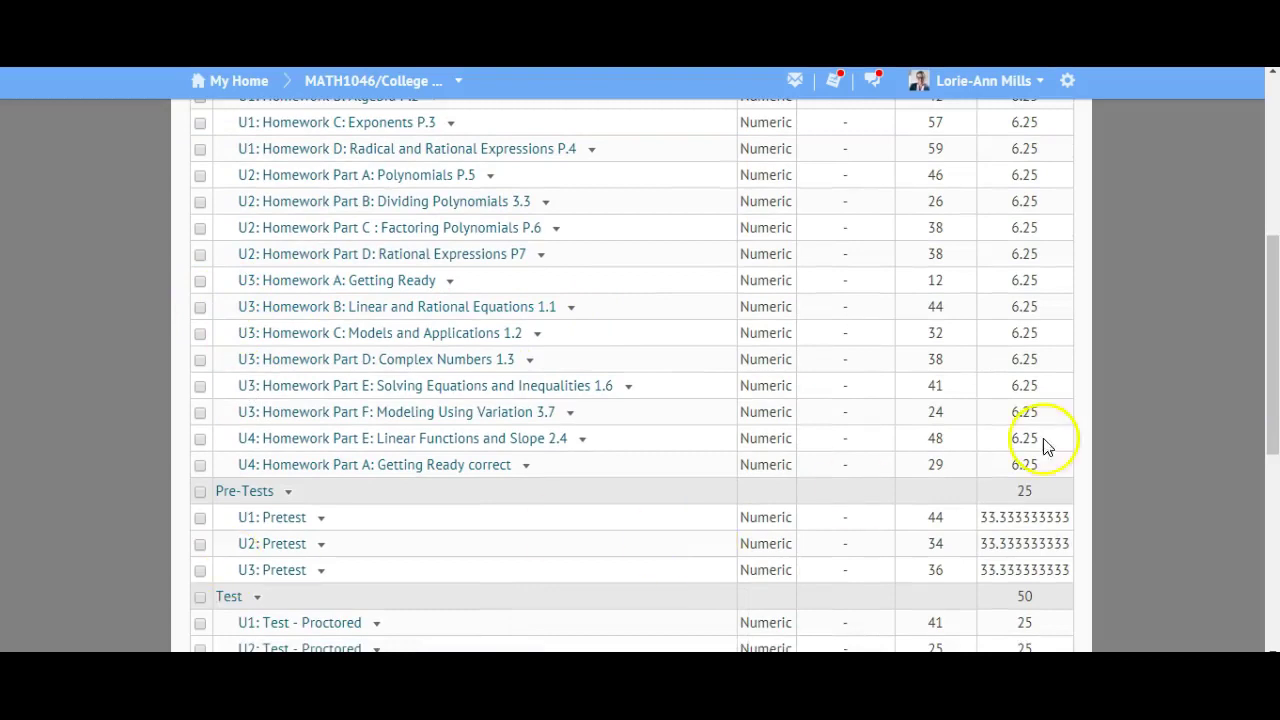
left_click_drag(1267, 388, 1270, 608)
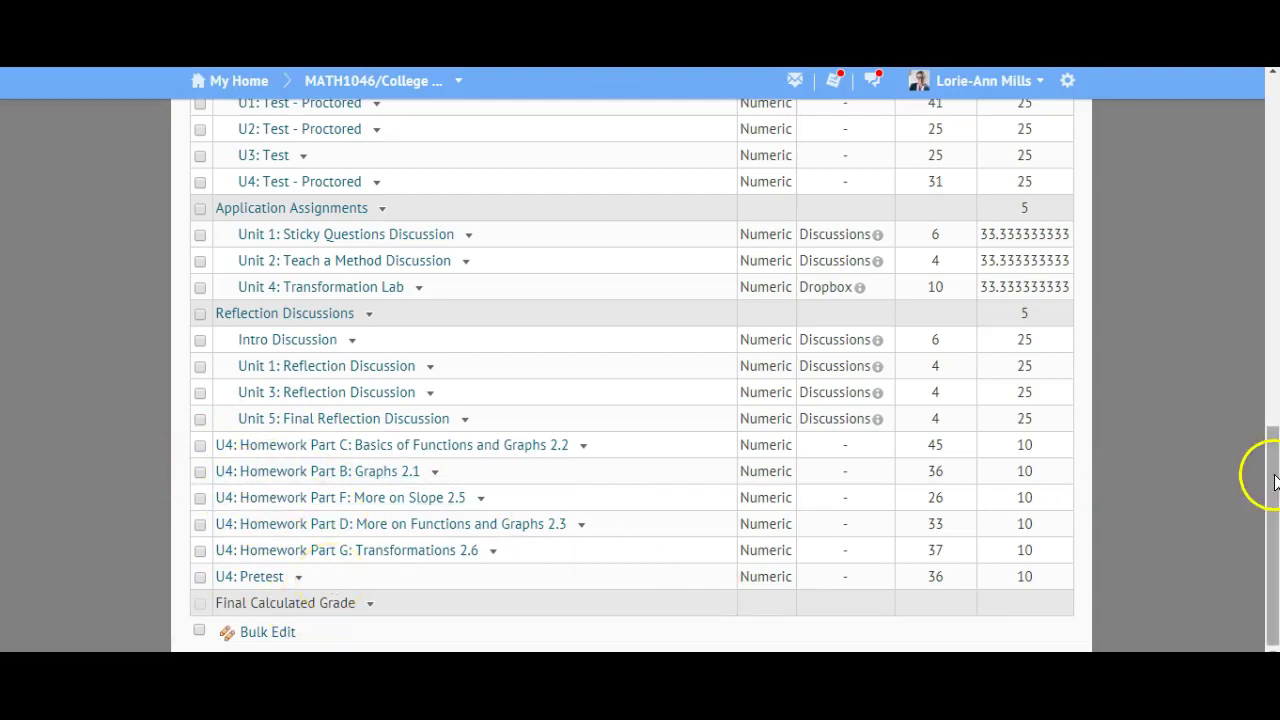
left_click_drag(1268, 485, 1274, 287)
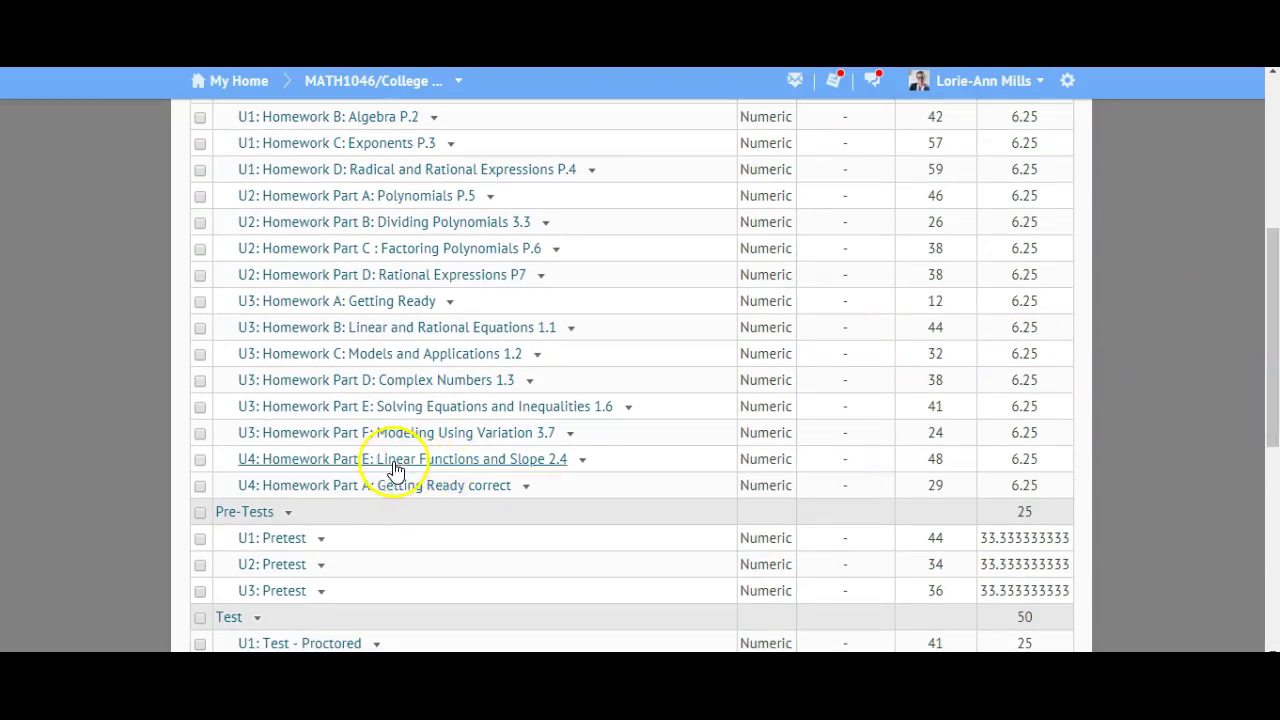
left_click(200, 459)
left_click(200, 485)
left_click_drag(1273, 412, 1270, 230)
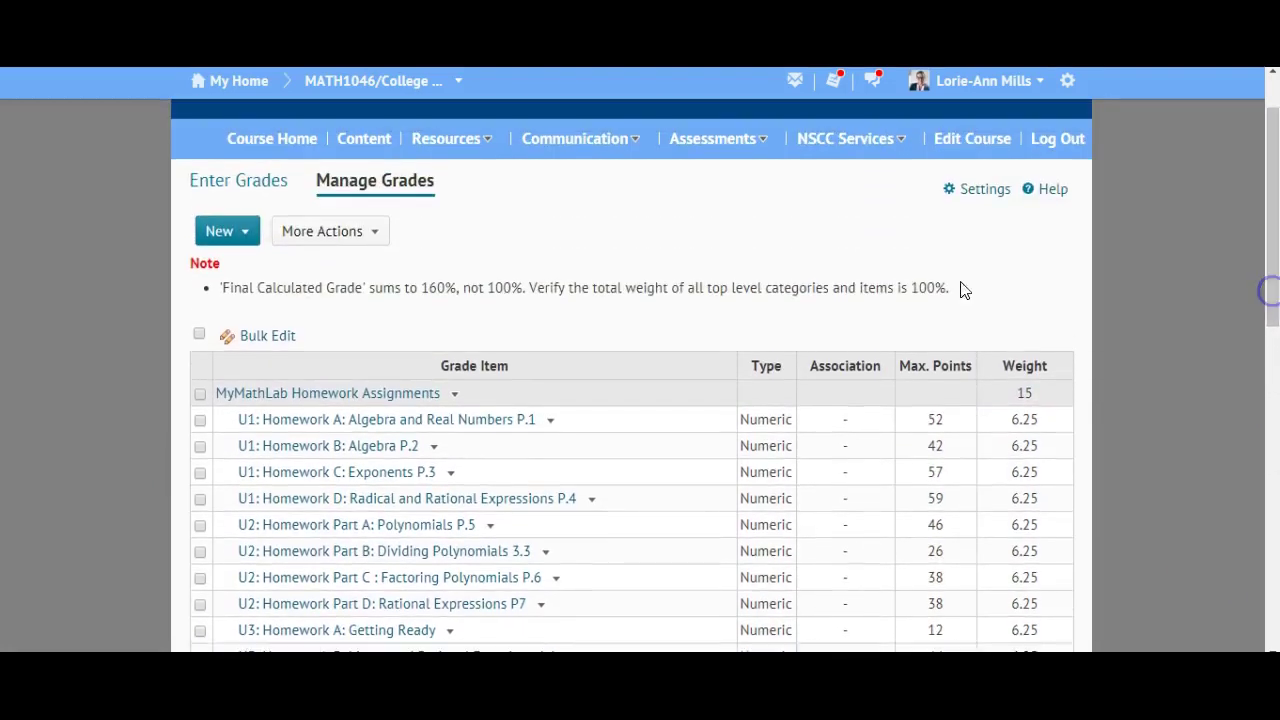
left_click(354, 238)
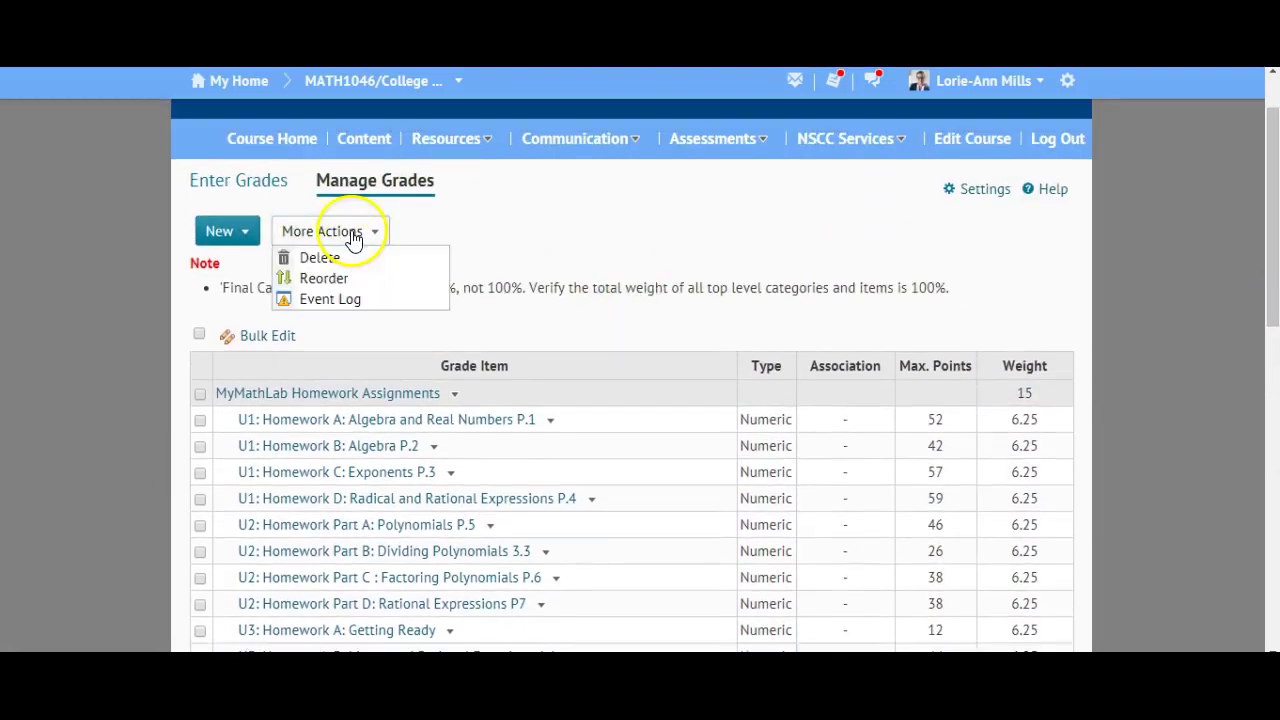
left_click(322, 278)
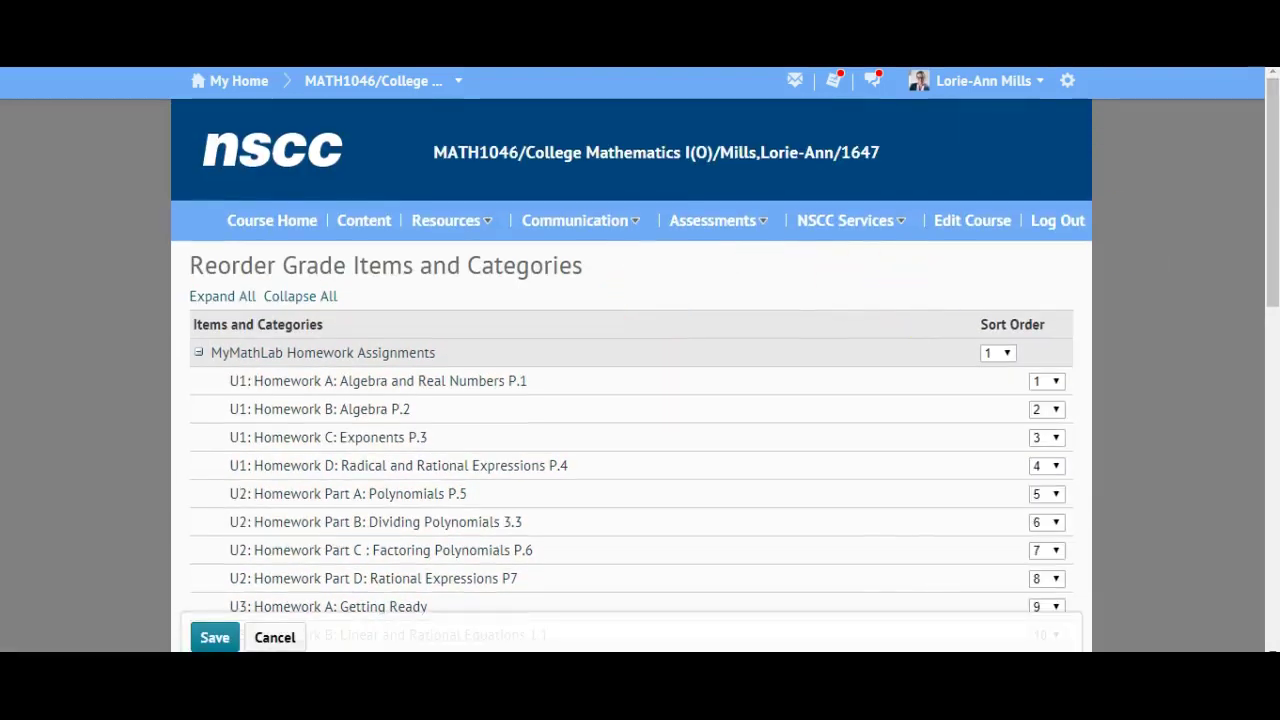
Set the sort order of U4: Homework Part E: Linear Functions and Slope 2.4 to 16, save, and check the homework list's order
left_click_drag(1268, 214, 1271, 328)
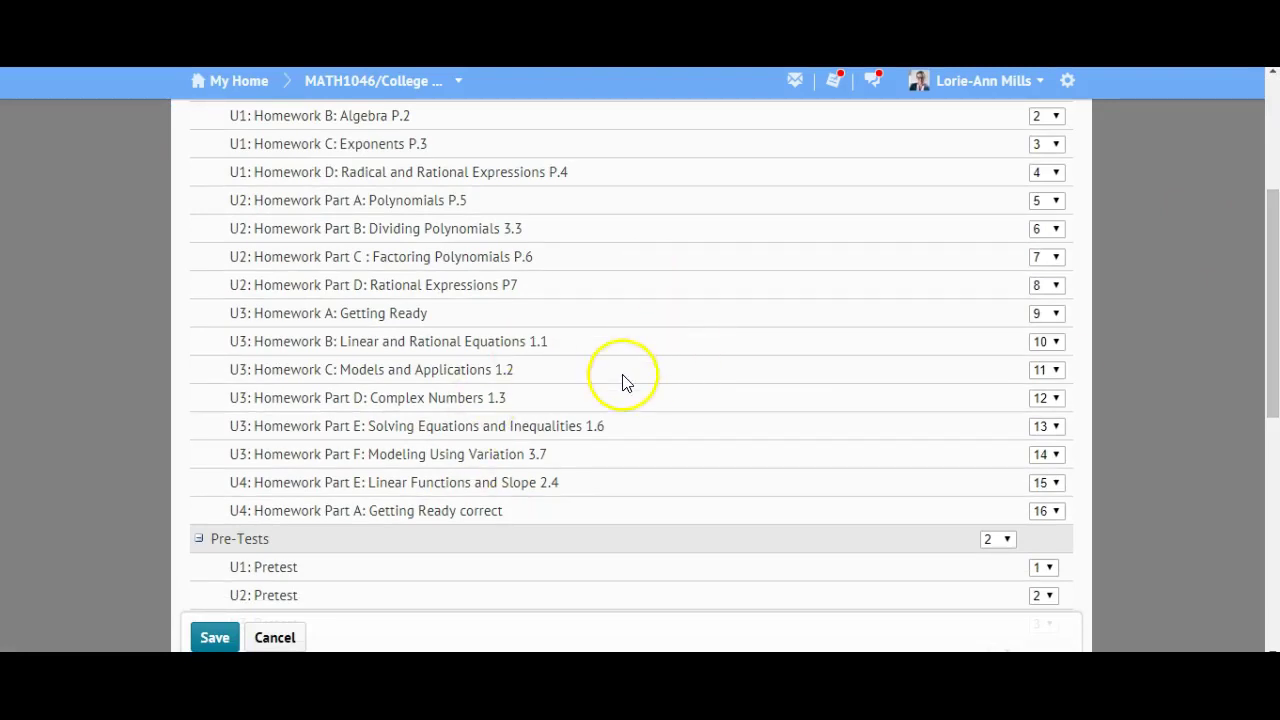
mouse_move(1268, 392)
left_mouse_down()
mouse_move(1271, 404)
mouse_move(1271, 323)
mouse_move(1260, 383)
left_mouse_up()
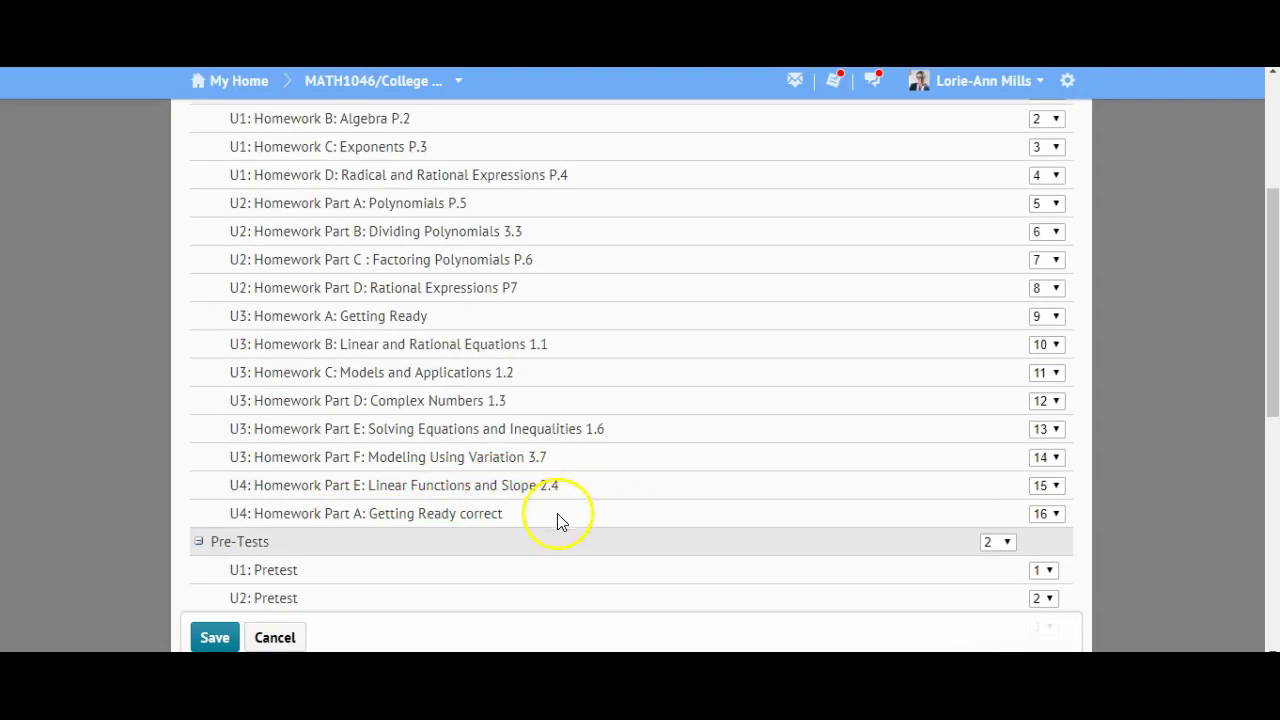
left_click(1050, 486)
left_click(1050, 468)
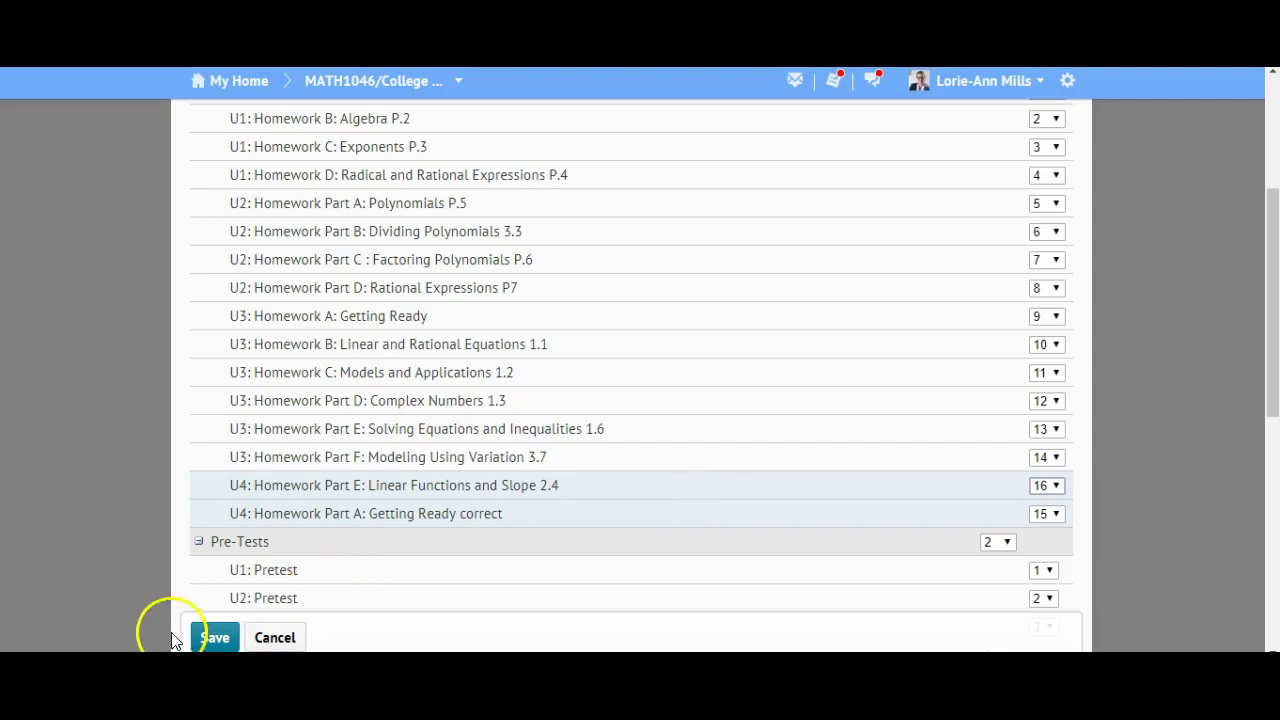
left_click(212, 636)
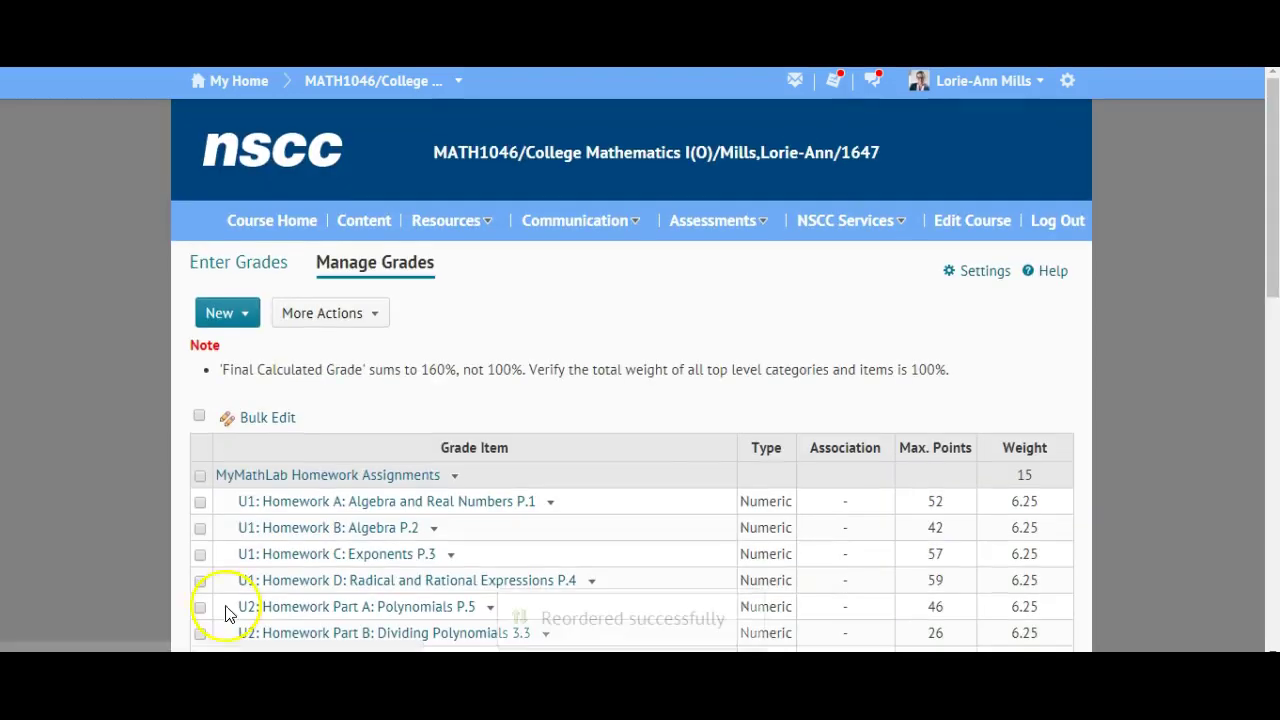
left_click_drag(1269, 240, 1265, 360)
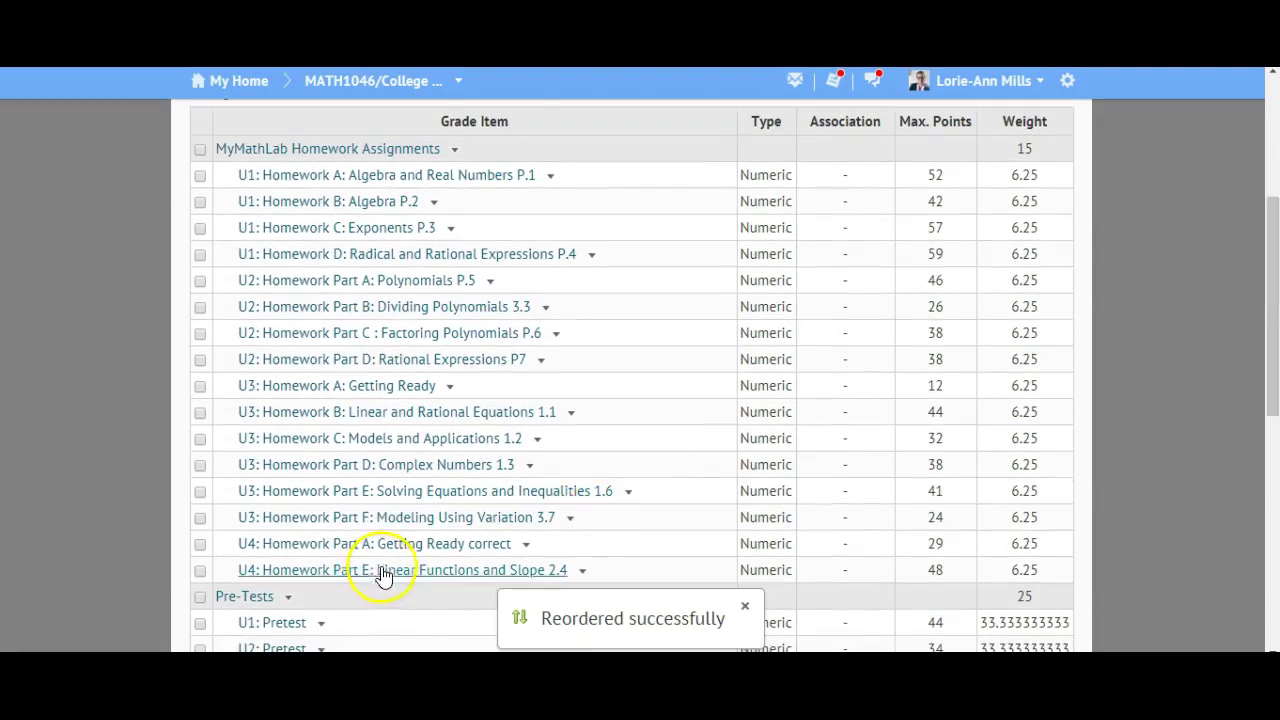